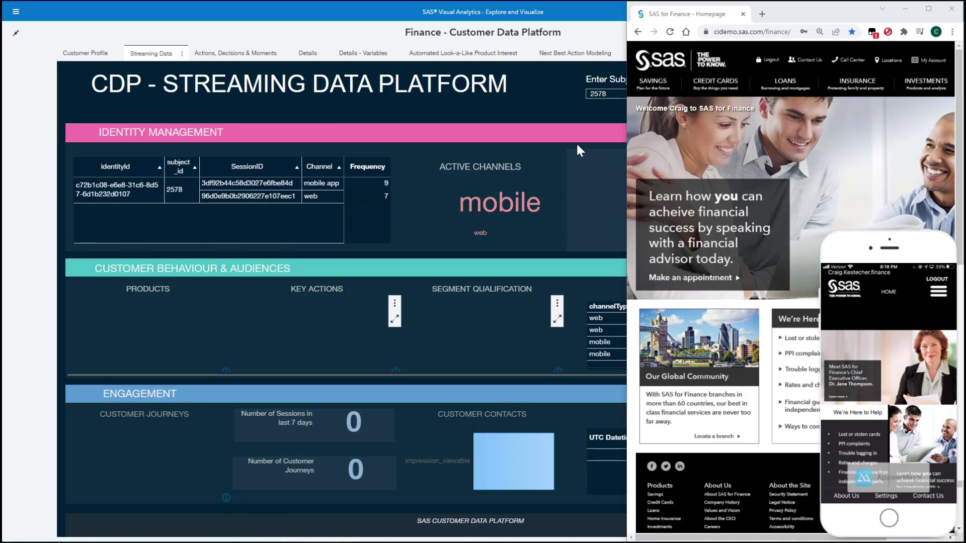
Step: Bring up the Loans page of the SAS for Finance site beside the streaming dashboard for subject 2578
click(787, 83)
Step: Visit the Credit Cards and Savings pages, then return to the site homepage
click(713, 89)
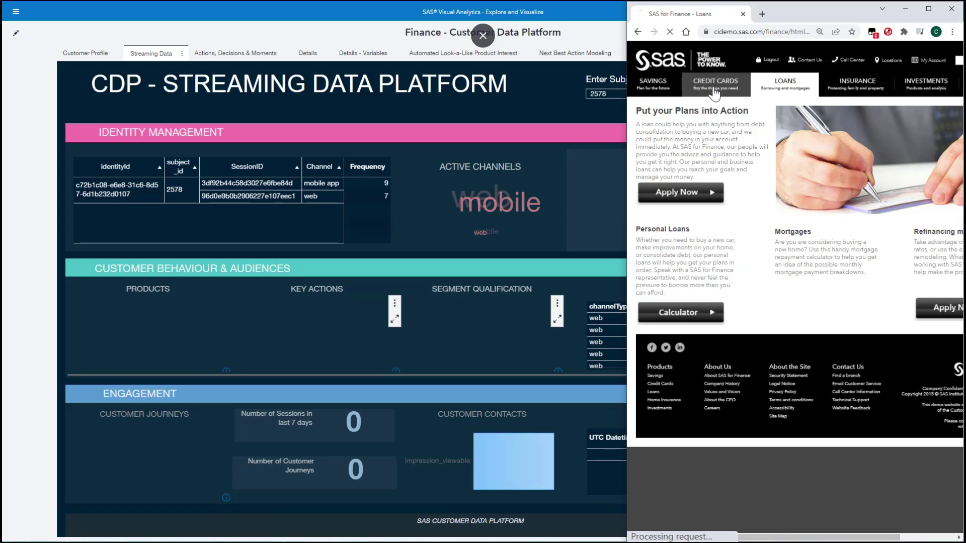
click(671, 93)
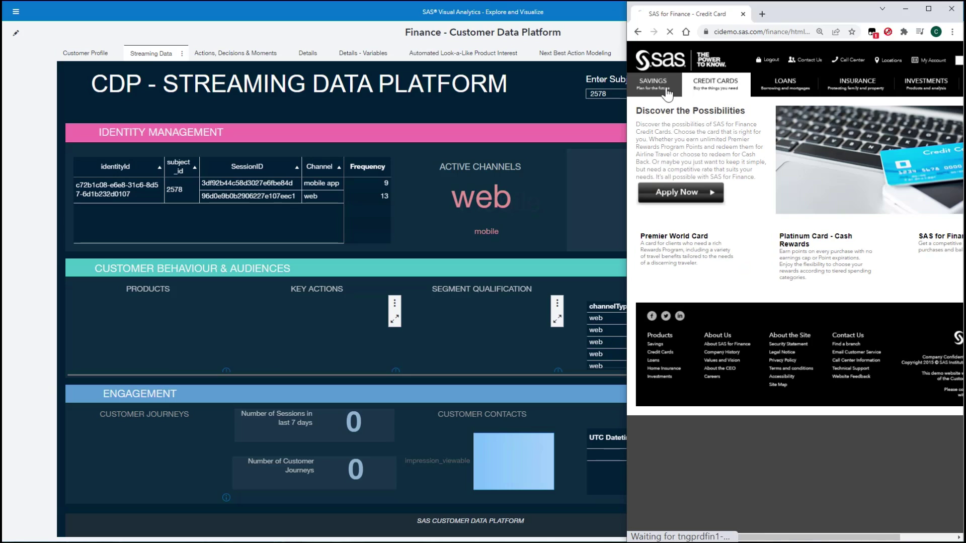
click(670, 67)
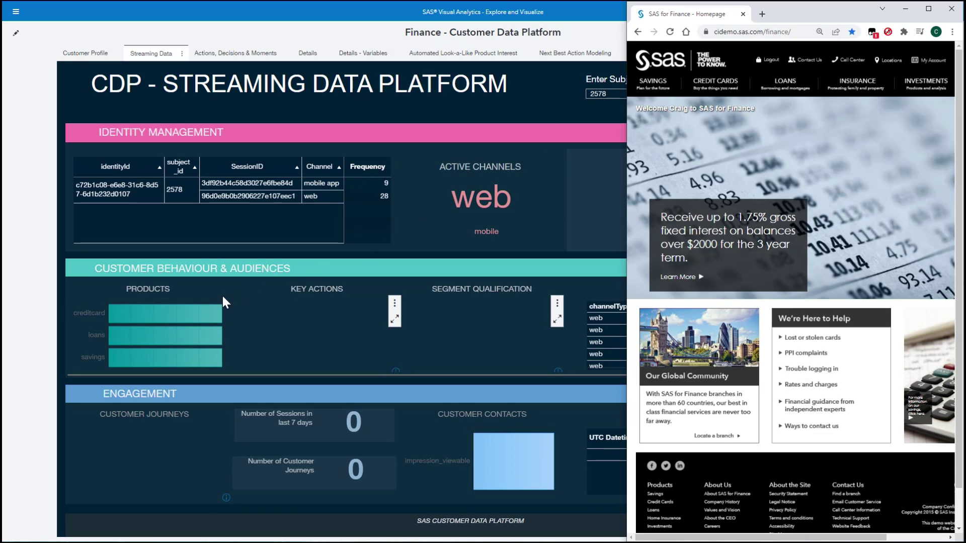
mouse_move(168, 314)
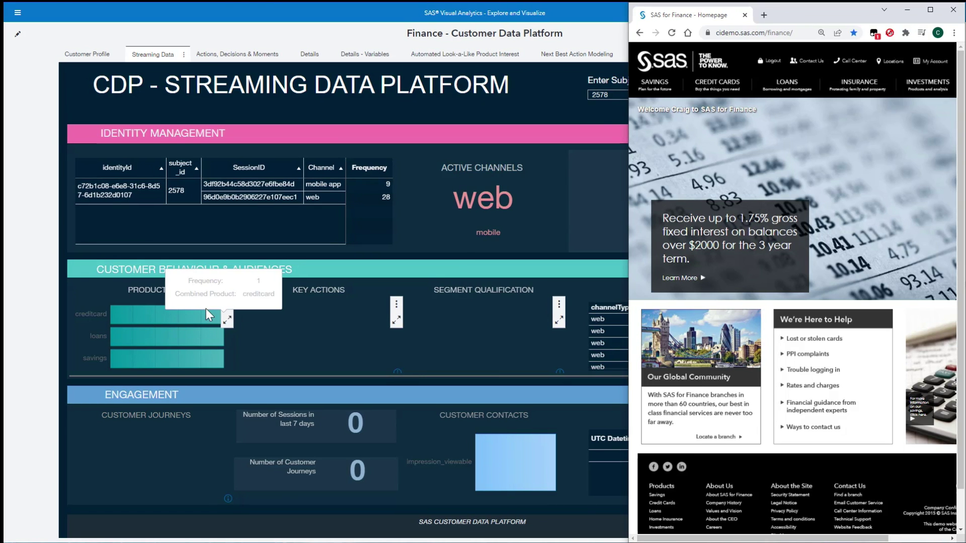
Step: Apply for a loan from the Loans page and submit the application to get the 10,000 loan offer
click(785, 84)
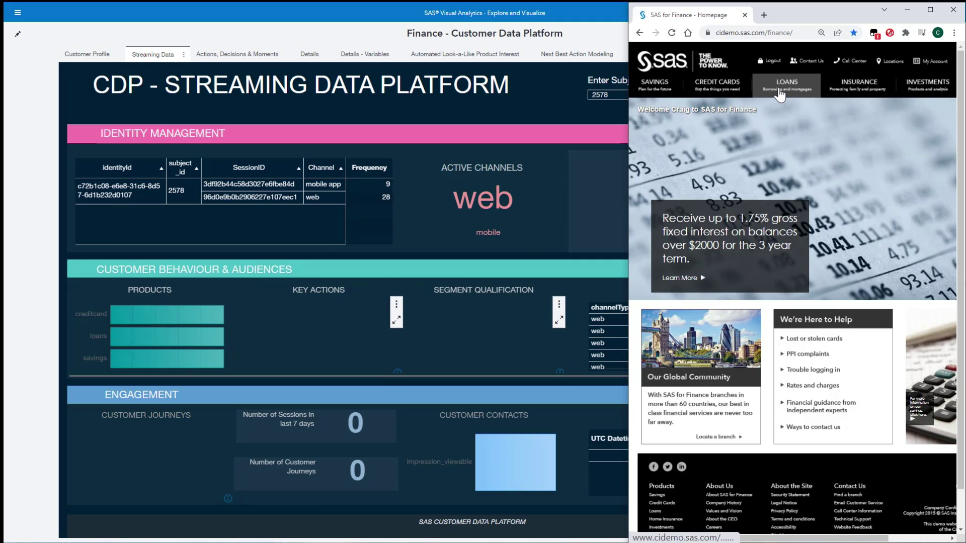
click(702, 194)
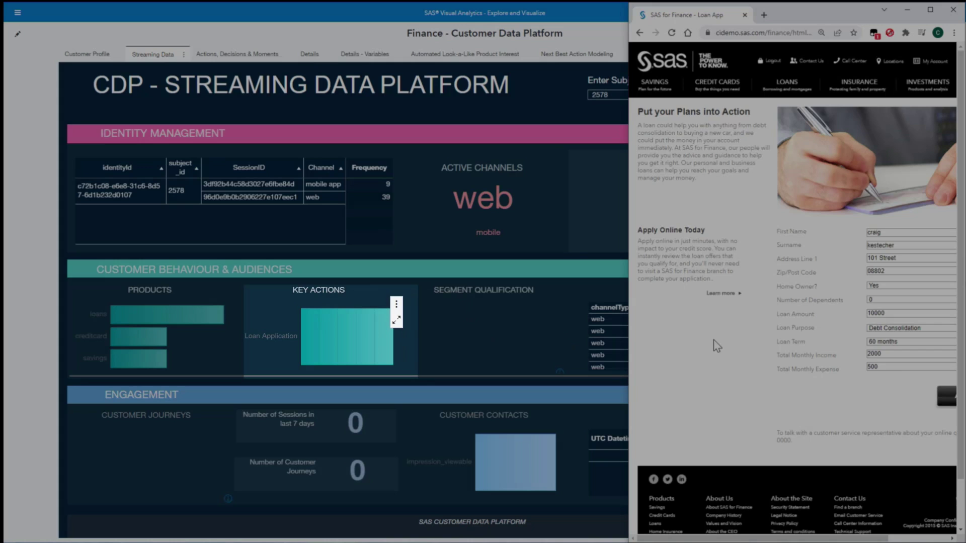
scroll(901, 375, right, 2)
scroll(901, 375, right, 2)
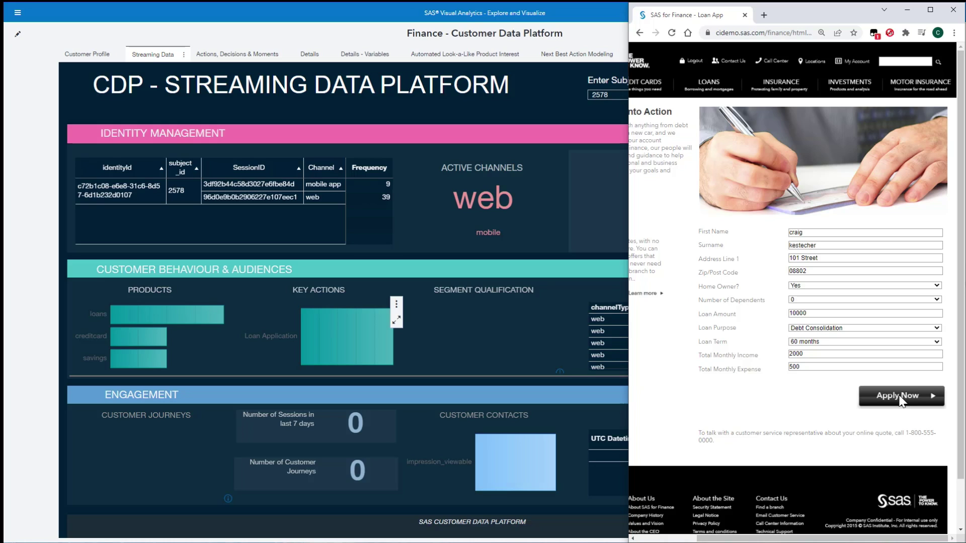
click(901, 398)
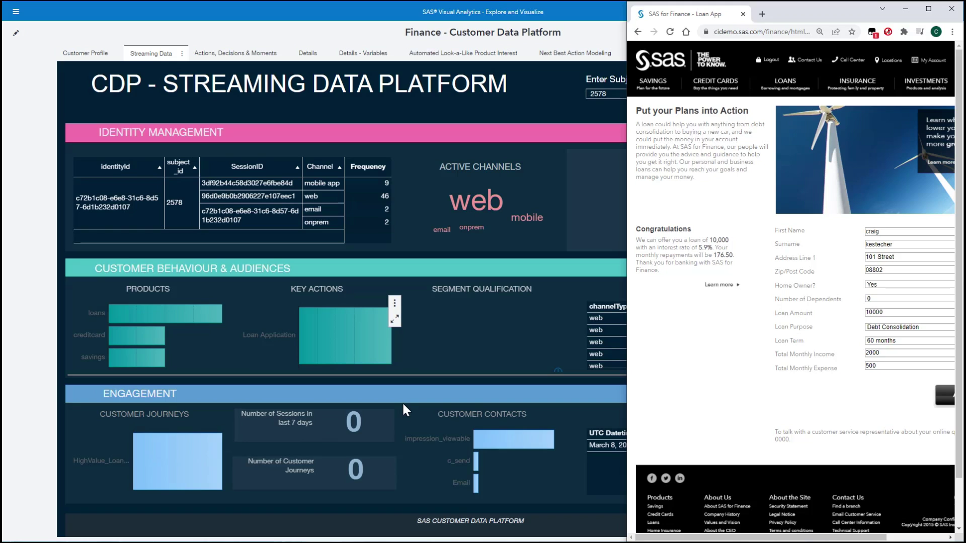
Step: Sign up for the investment seminar with name, phone and email filled, then dismiss the confirmation
click(925, 83)
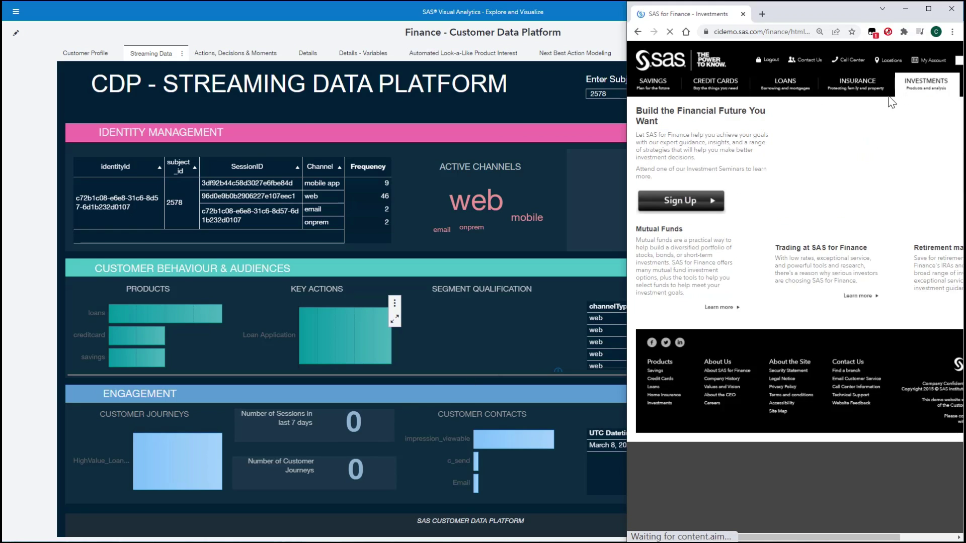
click(700, 211)
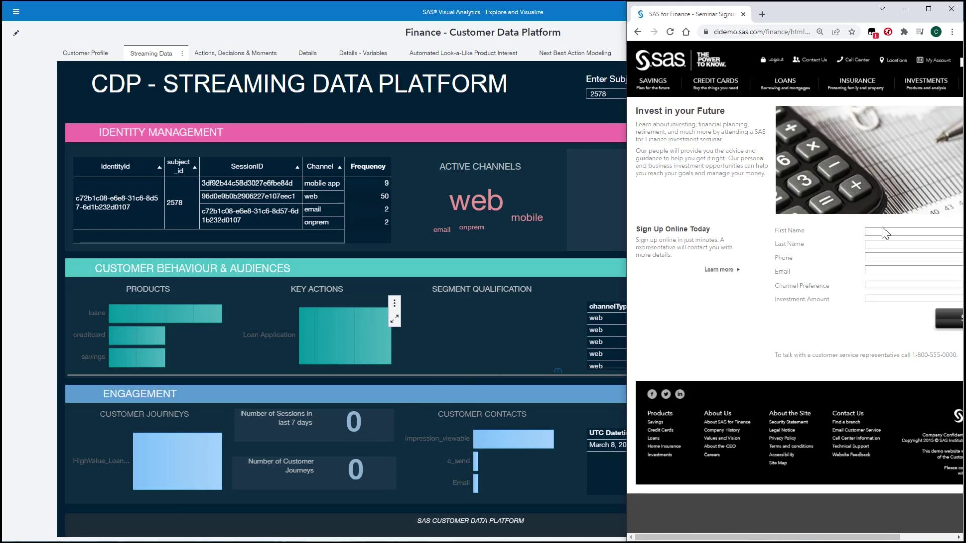
click(884, 232)
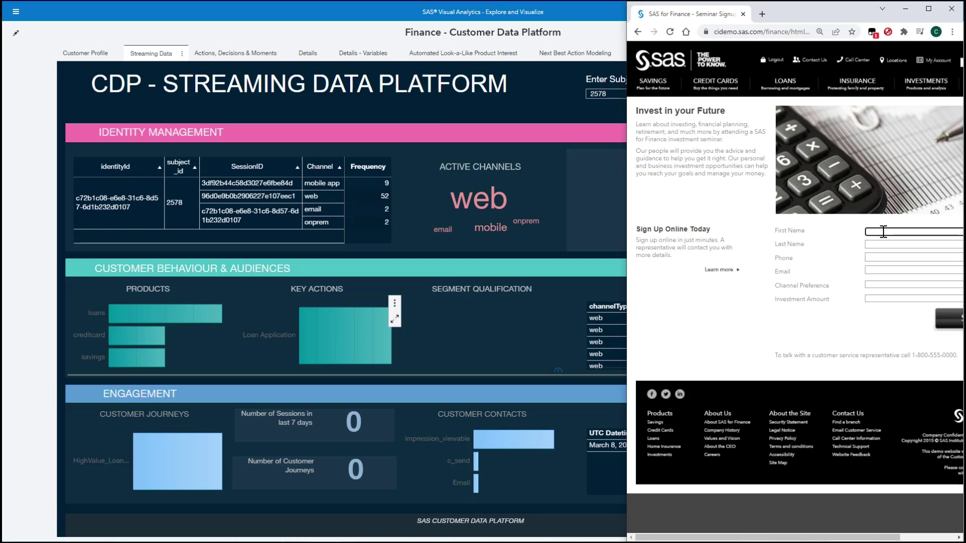
key(Tab)
key(Tab)
text(+19082686)
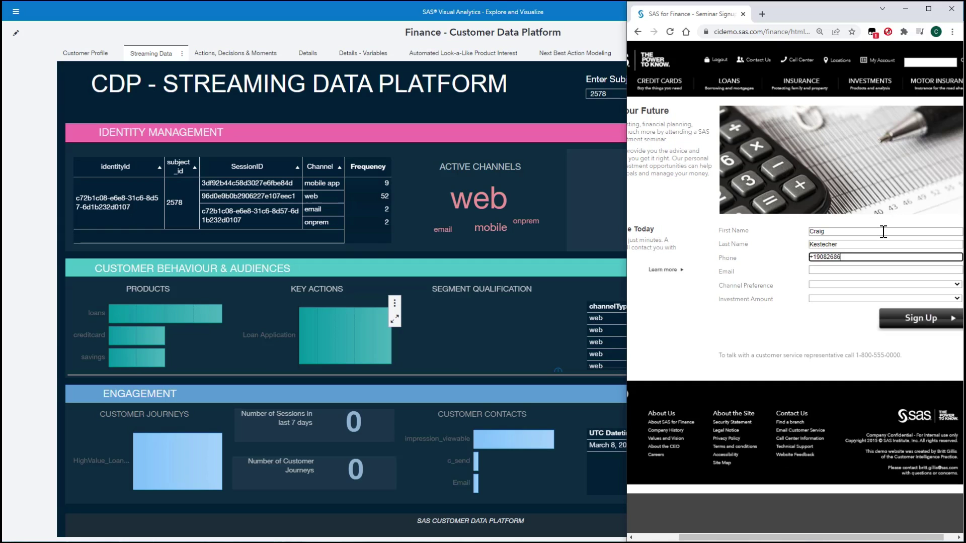
key(Tab)
key(Tab)
click(856, 283)
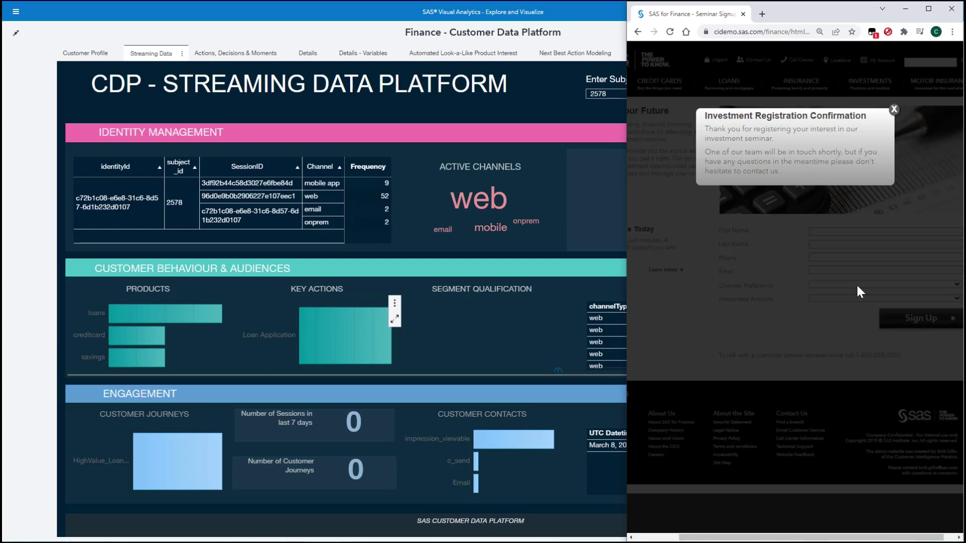
click(894, 110)
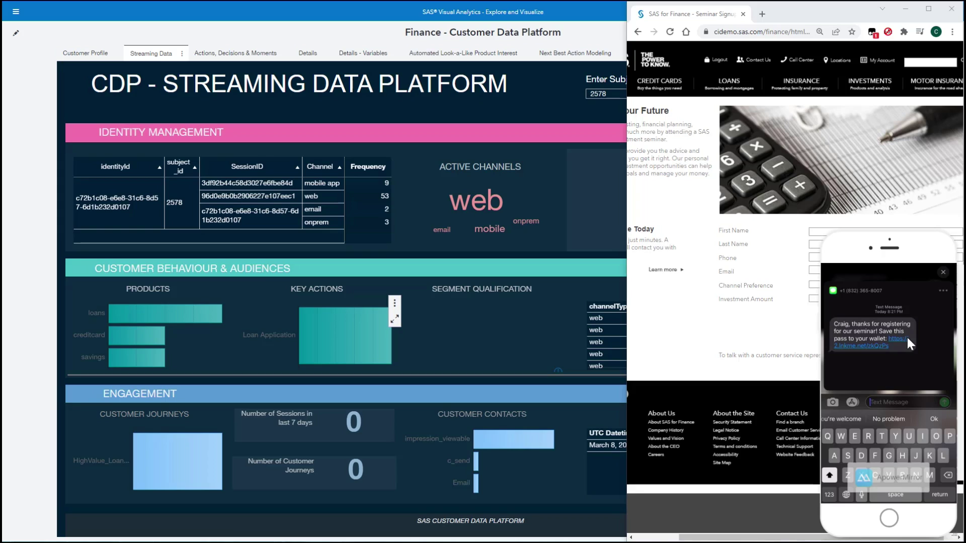
Step: Follow the seminar text message link into the SAS for Finance app to see the loan pre-approval
click(907, 336)
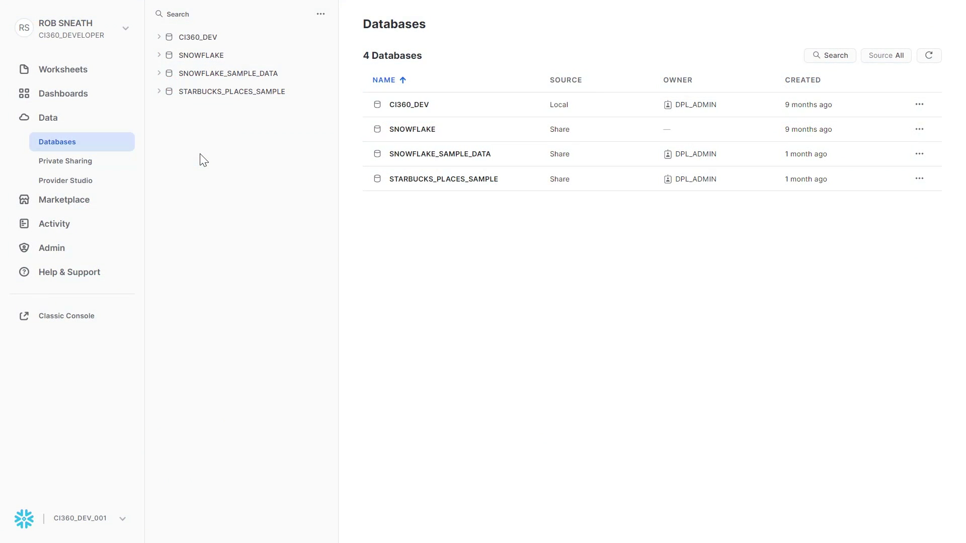
Step: Browse the tables under CI360_DEV > REPORTING, then switch to the Dashboards list
click(157, 39)
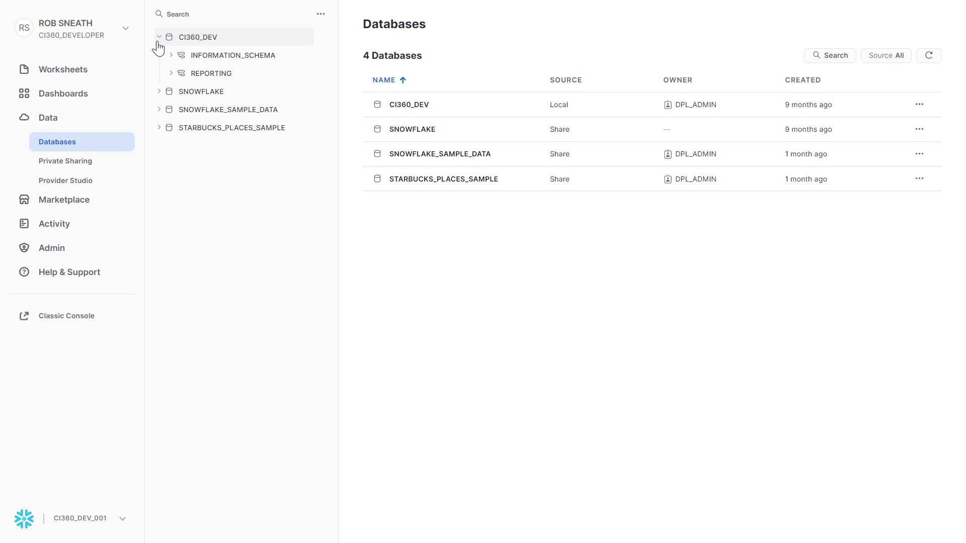
click(171, 78)
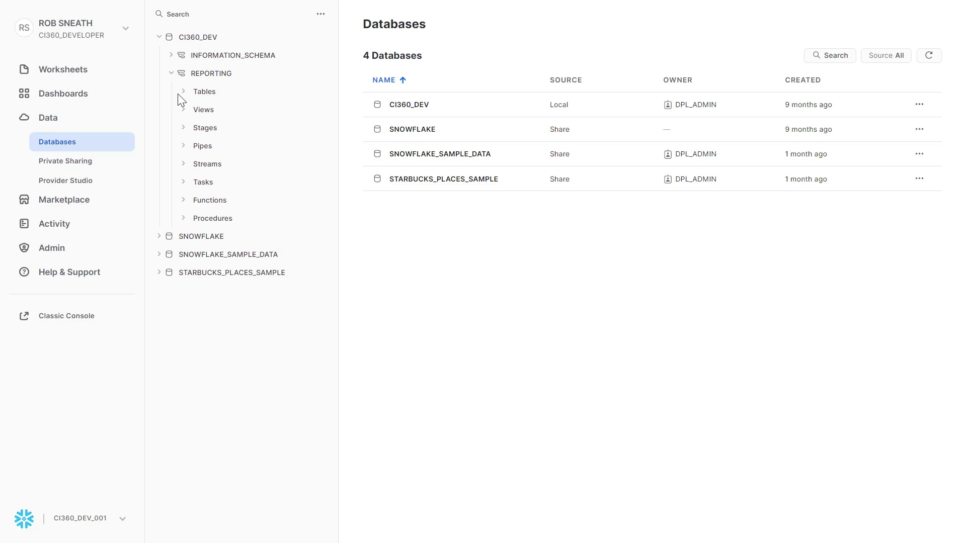
click(179, 94)
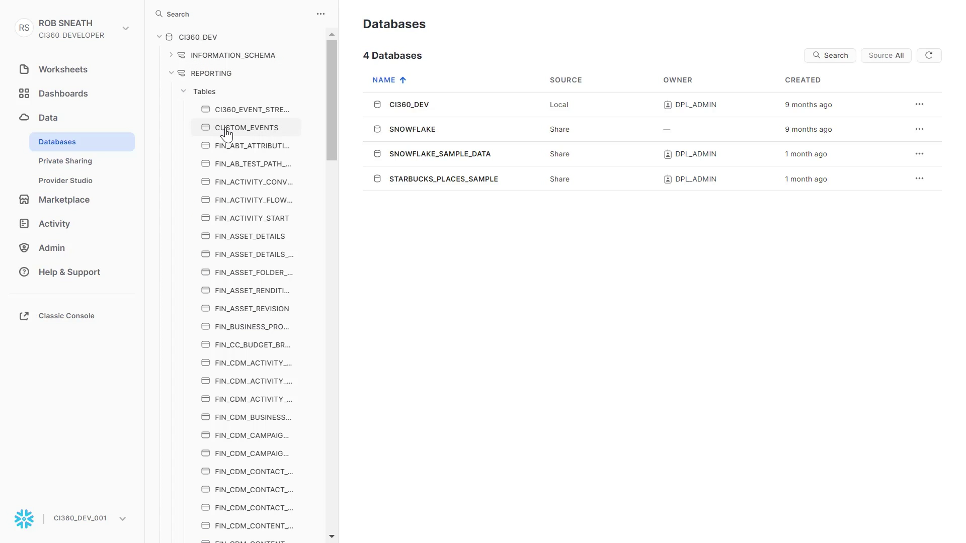
scroll(227, 141, down, 1)
scroll(237, 190, down, 2)
scroll(238, 193, down, 1)
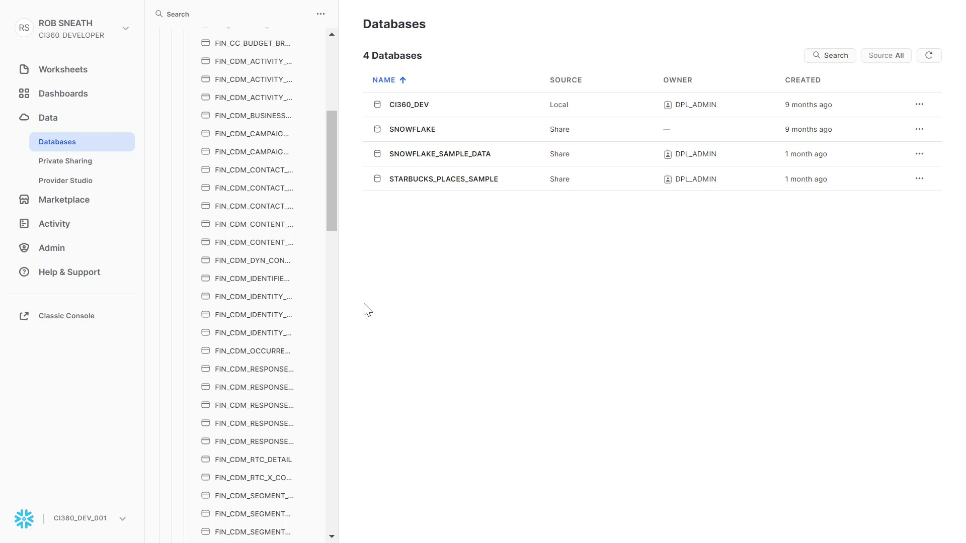
click(92, 96)
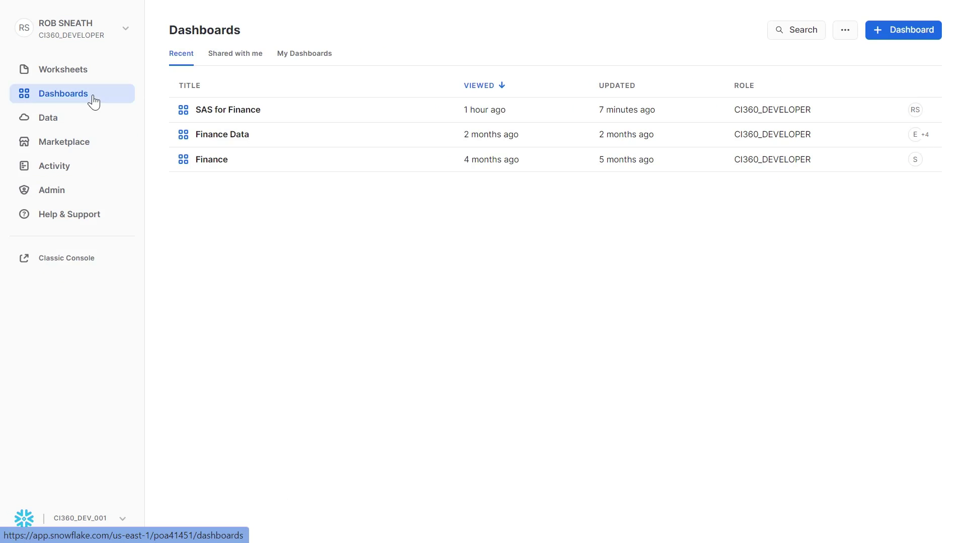
Step: View the SAS for Finance dashboard with its 2,568 unique sessions, then go to the Worksheets list
click(214, 114)
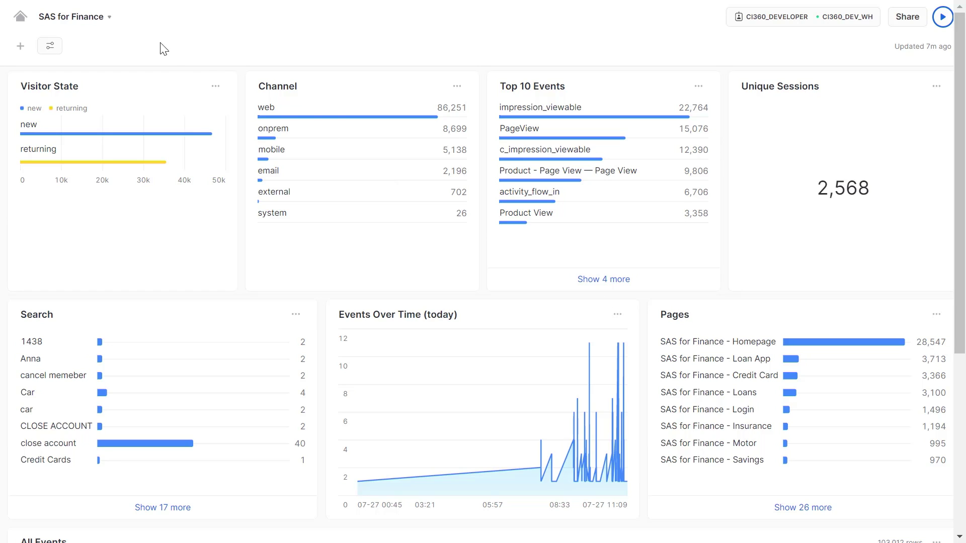
click(20, 17)
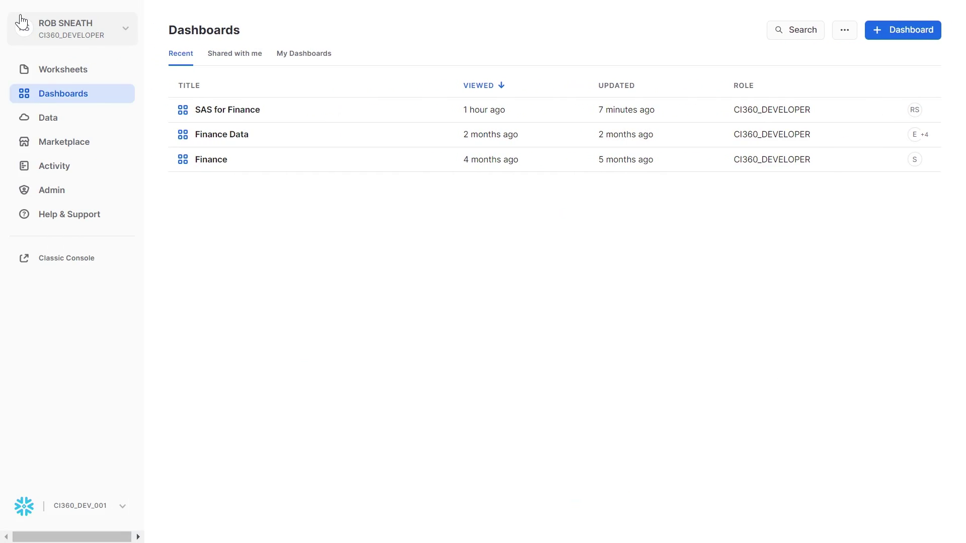
click(71, 78)
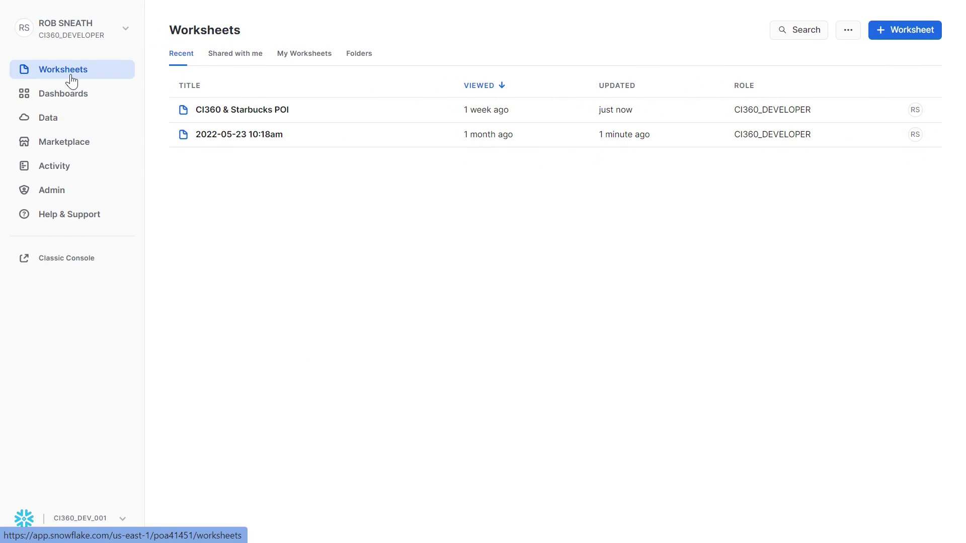
Step: Load the CI360 & Starbucks POI worksheet with its query and results
click(225, 112)
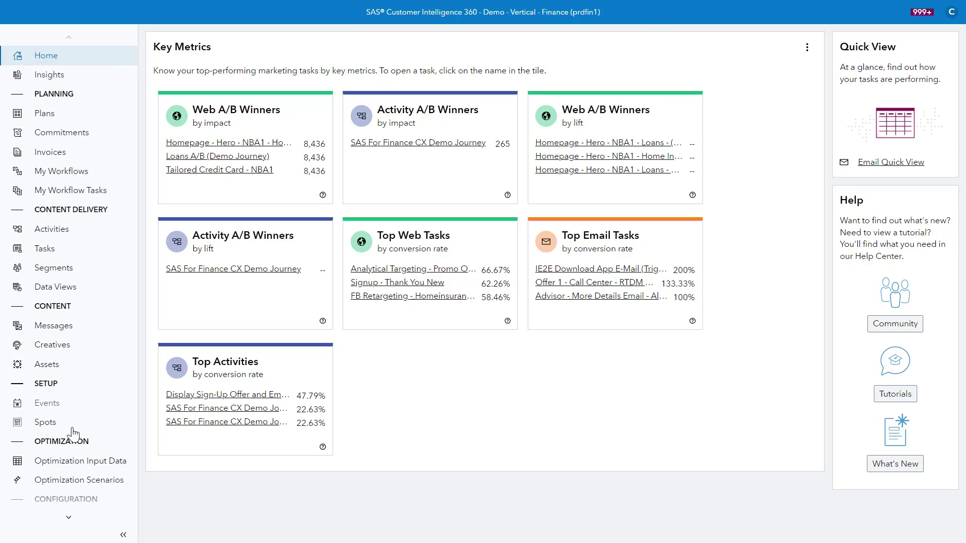
Step: Navigate to the Segments list showing the SAS Explore segment map as Ready and unpublished
click(69, 527)
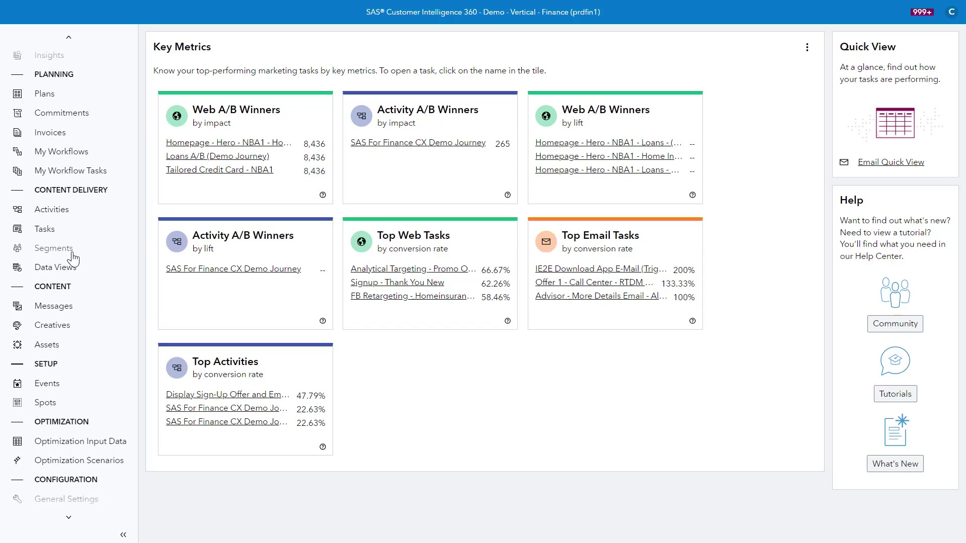
click(55, 248)
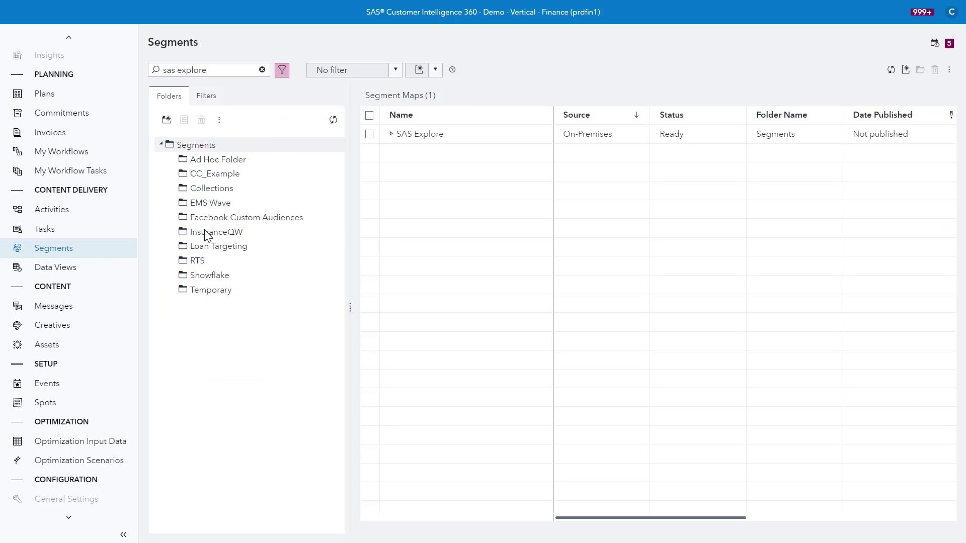
Step: Open the SAS Explore – On-Premises segment map diagram using 9 of 800 nodes
click(423, 135)
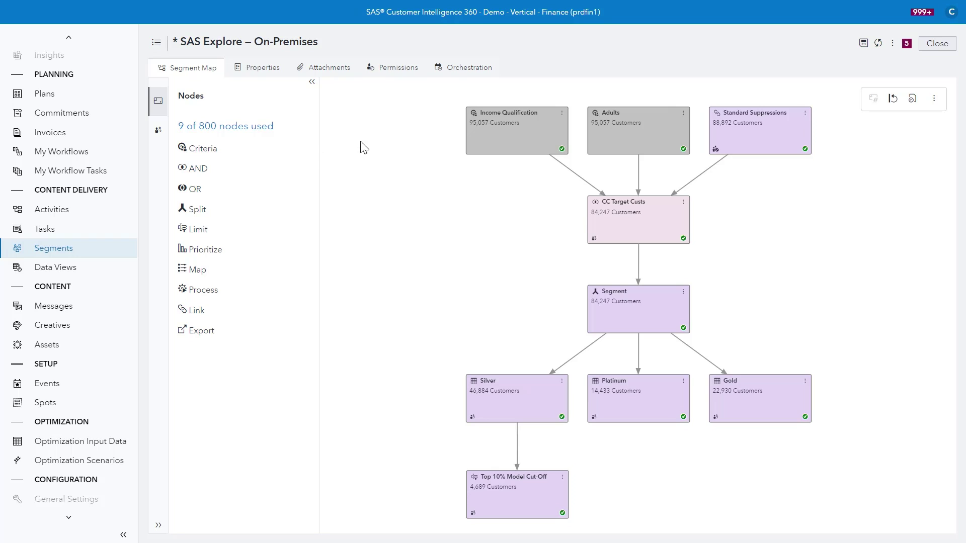
mouse_move(426, 106)
mouse_down()
mouse_move(491, 144)
mouse_move(605, 166)
mouse_move(839, 172)
mouse_up()
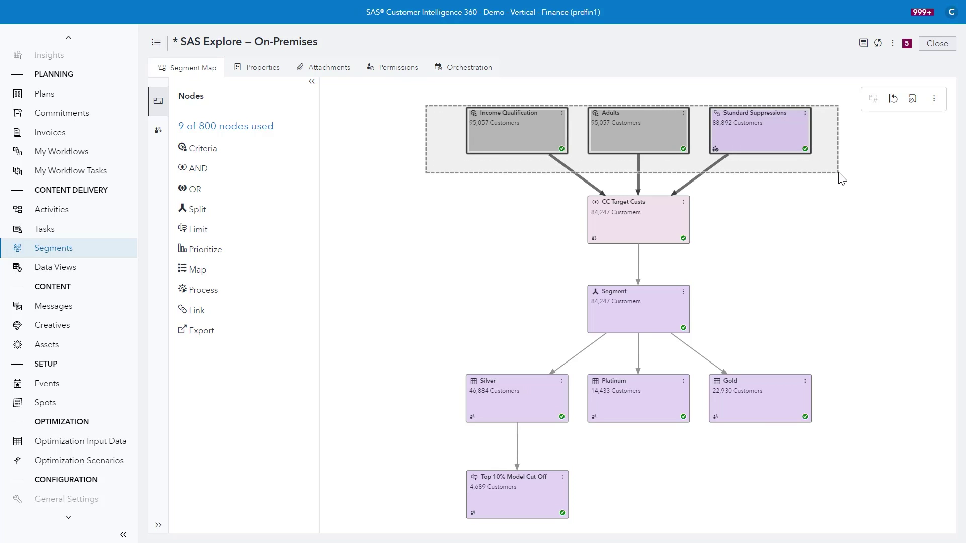
click(802, 230)
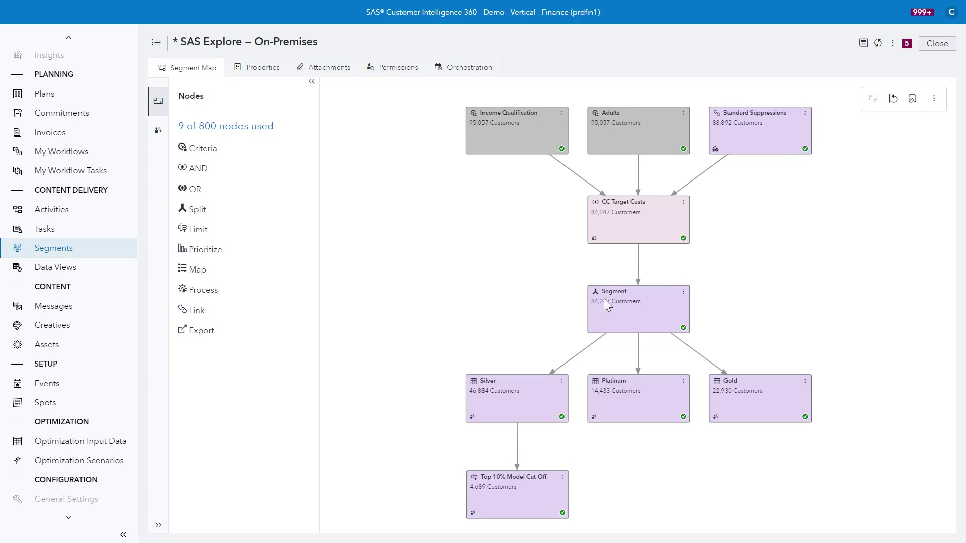
Step: Review the Segment node's Split Properties by Income Group and its available split methods
double_click(627, 298)
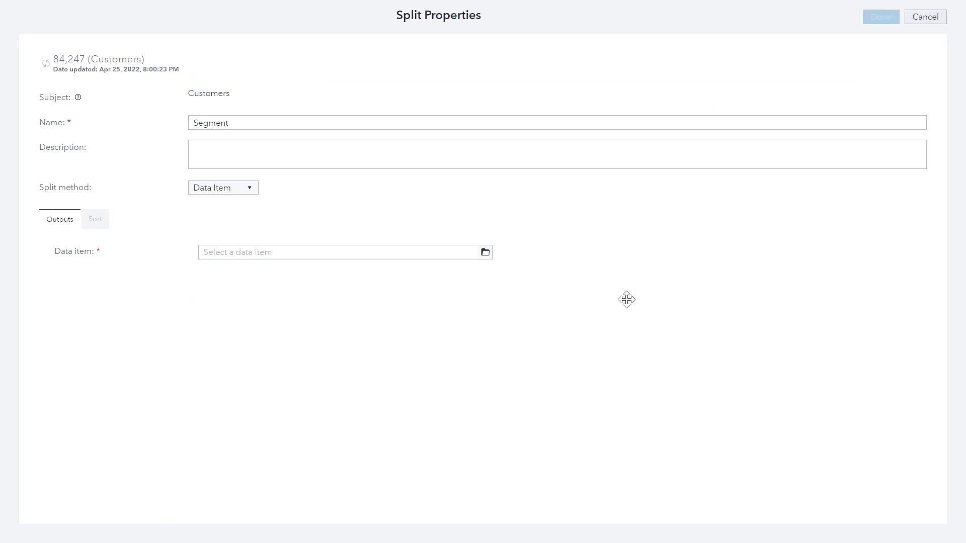
click(252, 194)
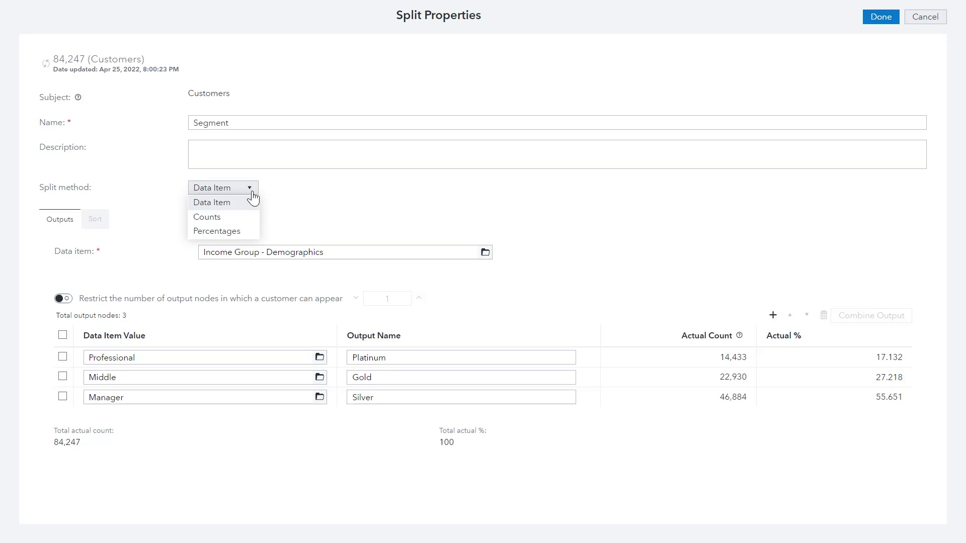
click(931, 25)
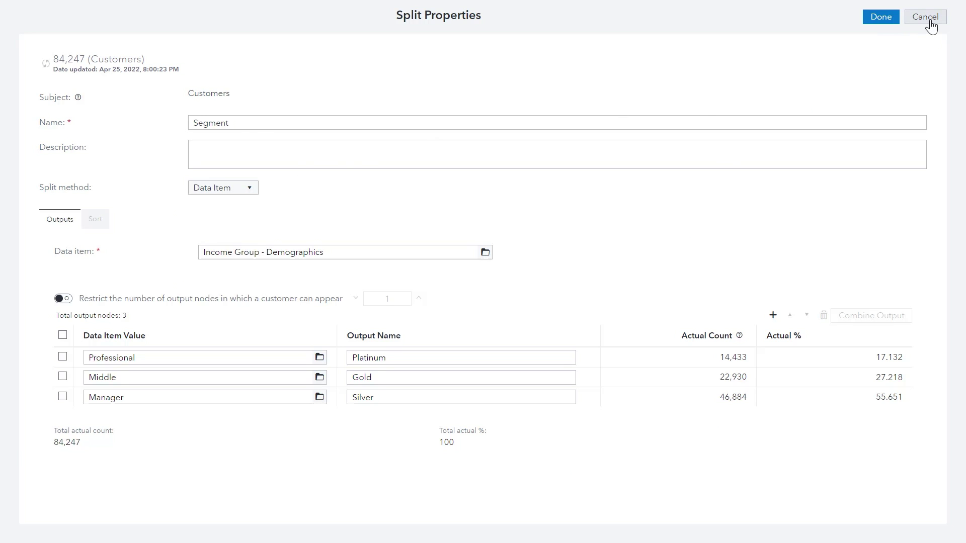
Step: Marquee-select the Silver, Platinum and Gold nodes on the segment map
mouse_move(869, 360)
mouse_down()
mouse_move(572, 425)
mouse_move(428, 437)
mouse_up()
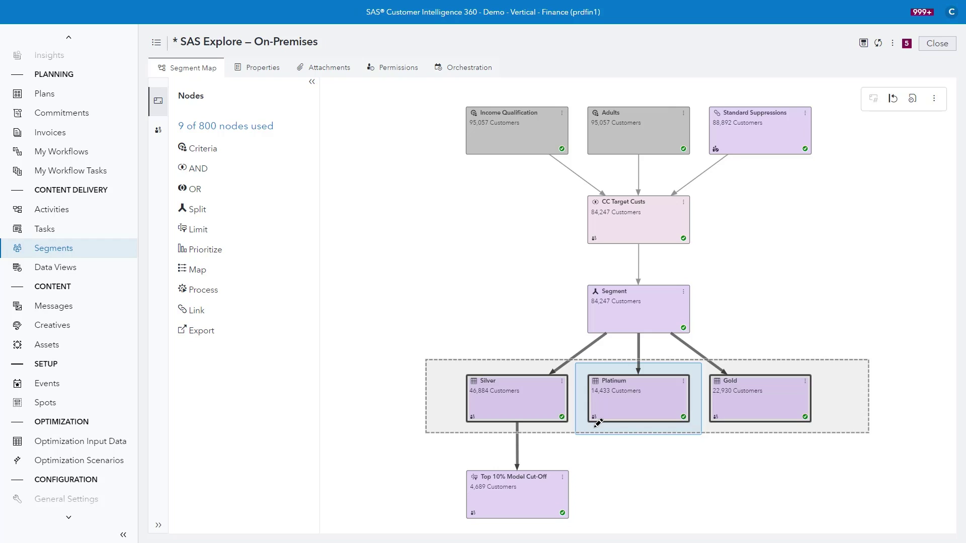
Step: Review the Top 10% Model Cut-Off node's Sort criteria (Model Score descending) and close without saving
click(396, 431)
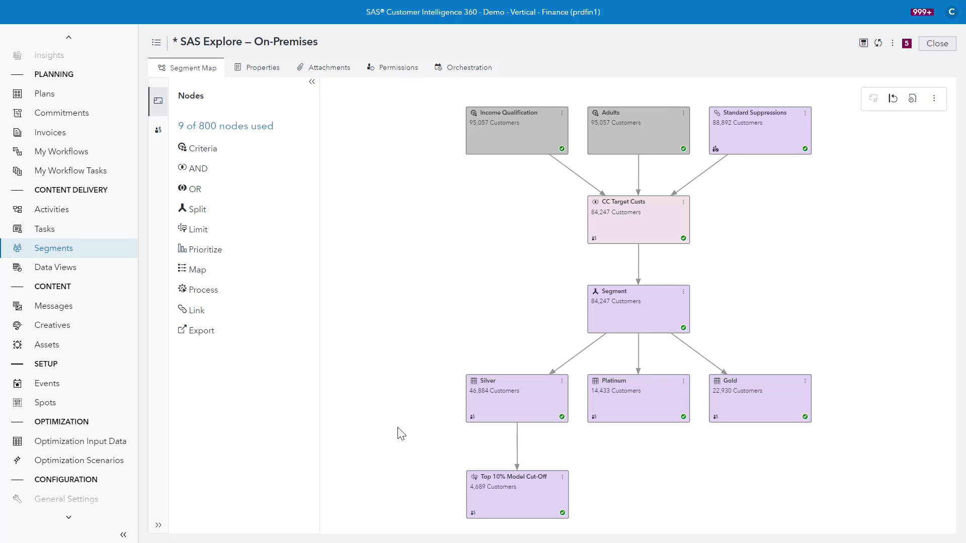
double_click(529, 496)
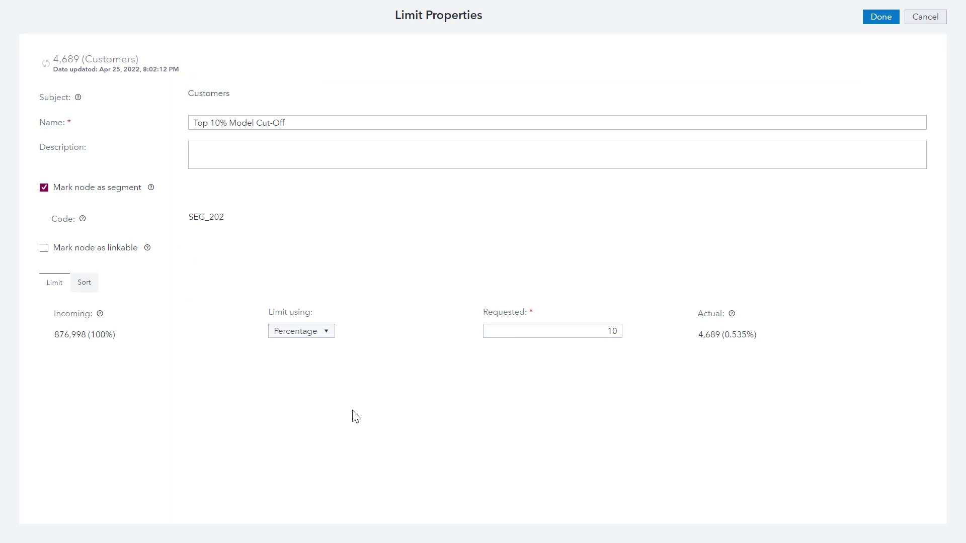
click(90, 284)
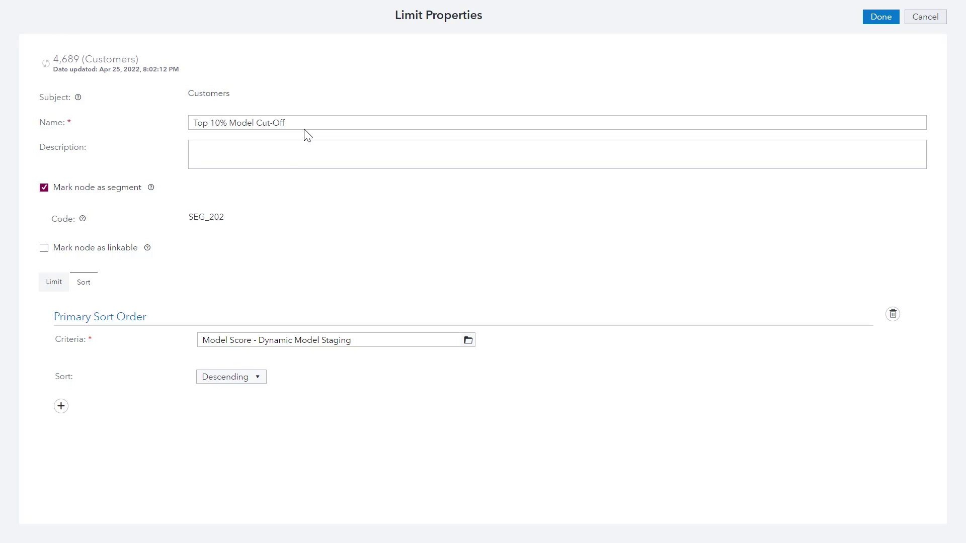
click(924, 18)
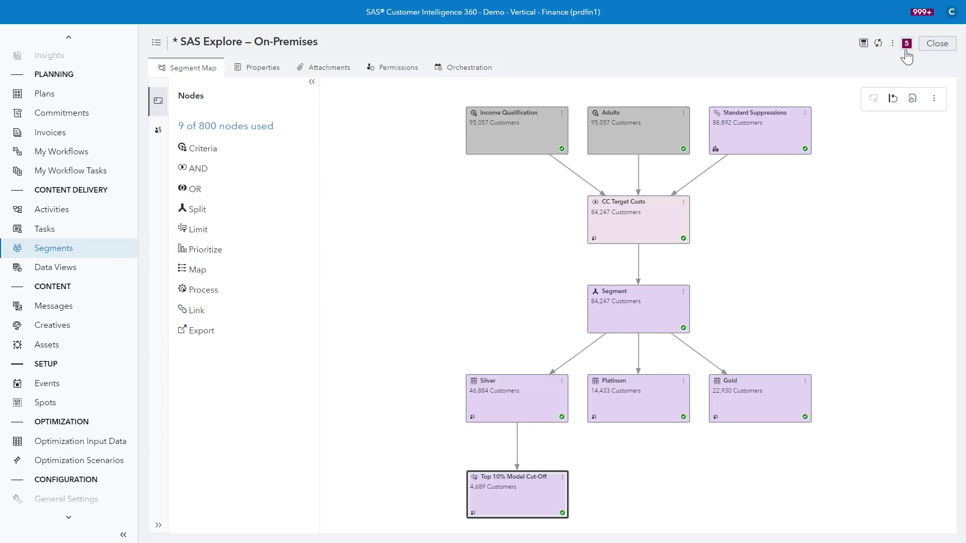
Step: Switch to the SAS Explore activity map, then to the Personalized Offer Explore – Web task
click(906, 45)
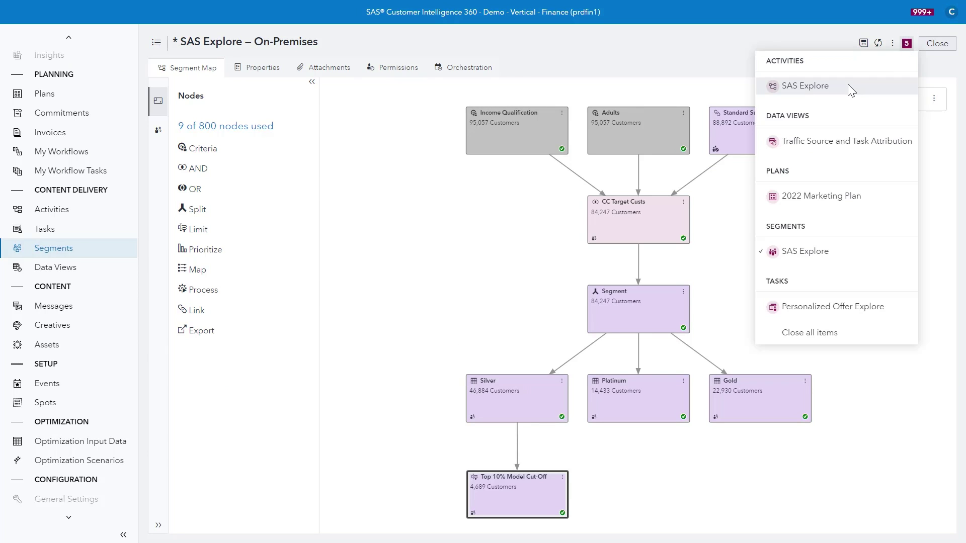
click(848, 85)
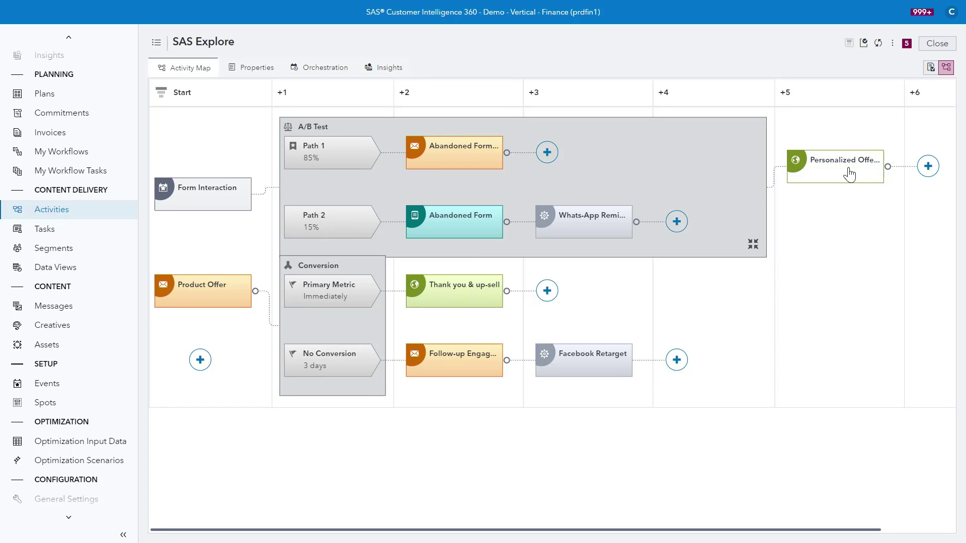
click(906, 44)
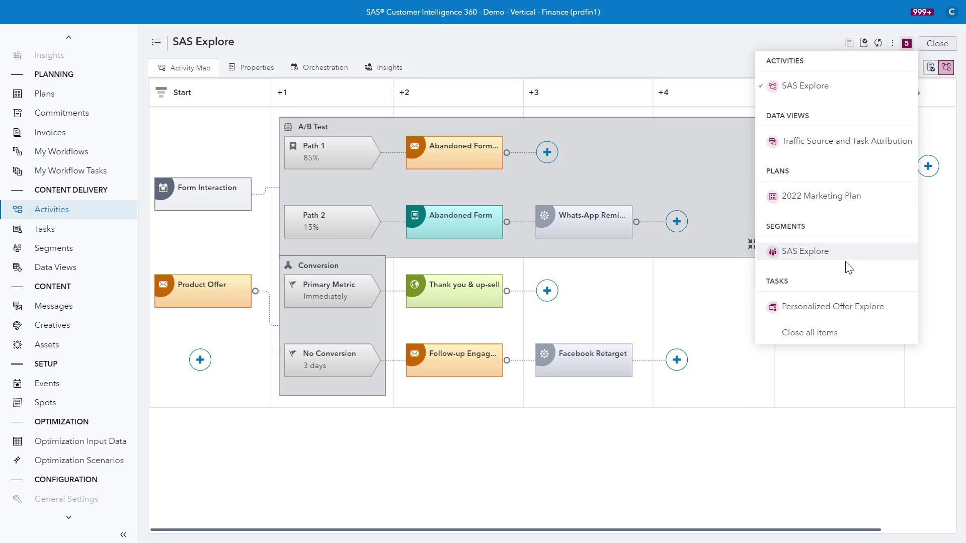
click(810, 316)
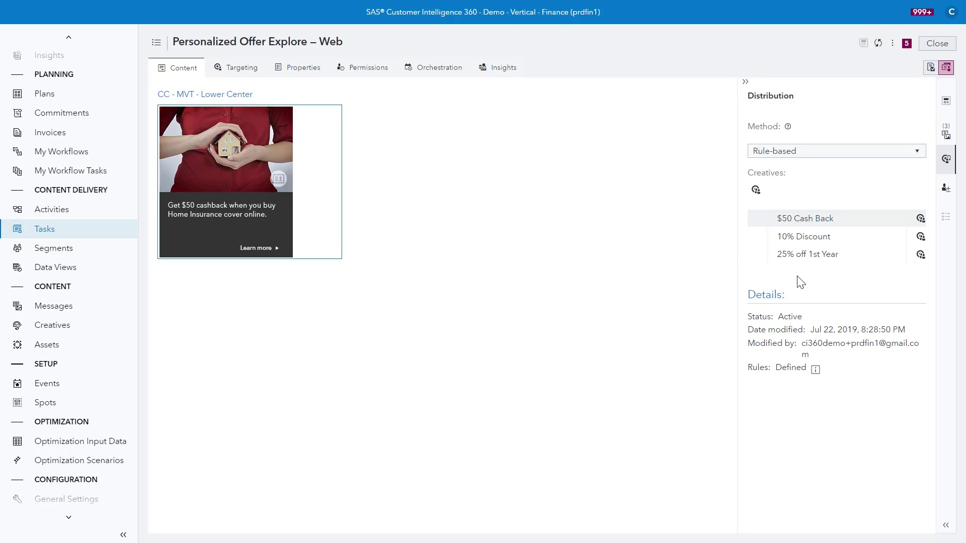
Step: Open the Creatives rule-based settings and add a new criterion row for $50 Cash Back
click(756, 191)
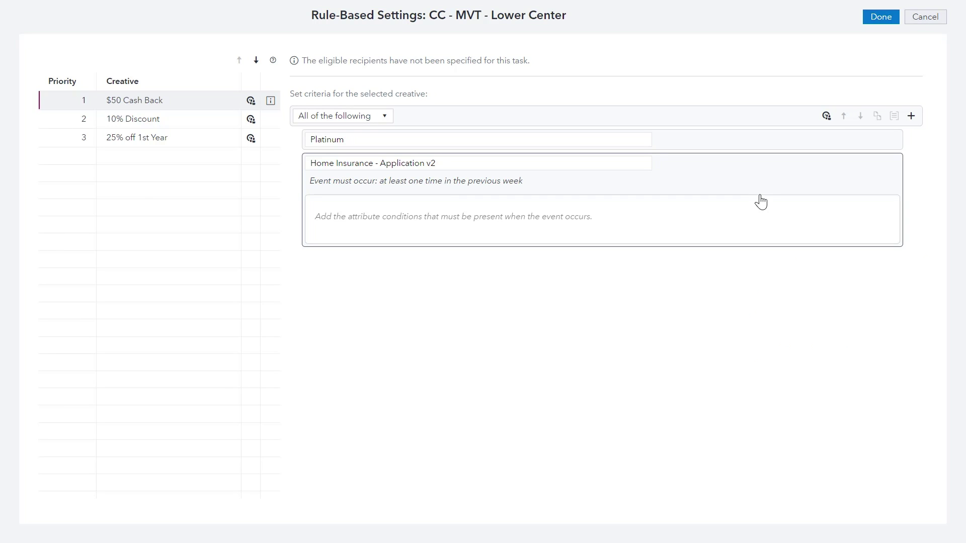
click(910, 116)
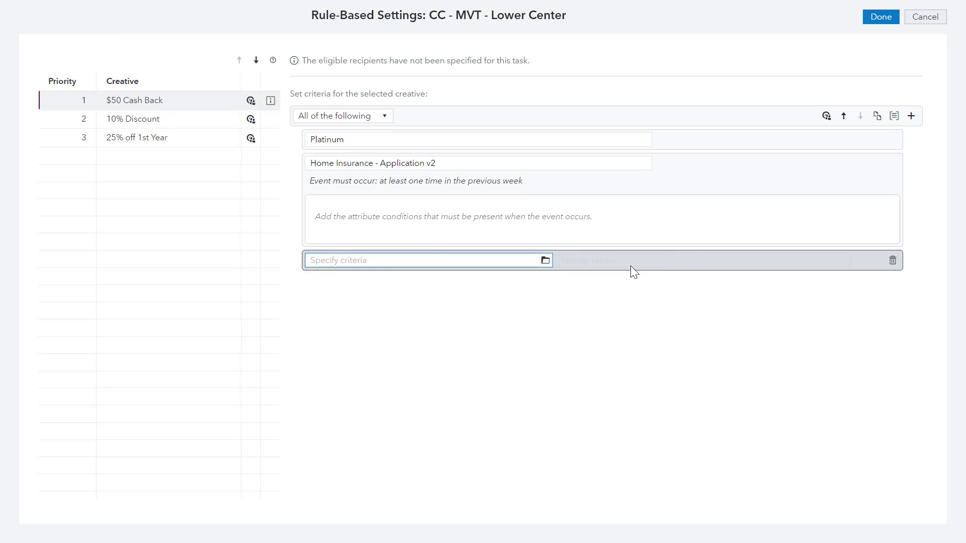
Step: Browse the Select Criteria catalog folders: Current Session Attributes, Customer Behavior, Customer Profile and Segment
click(545, 260)
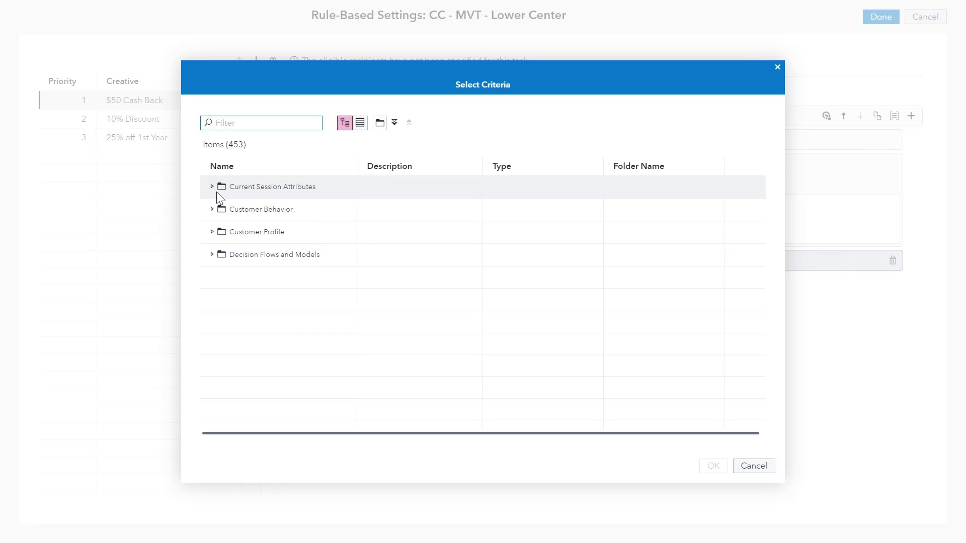
click(212, 191)
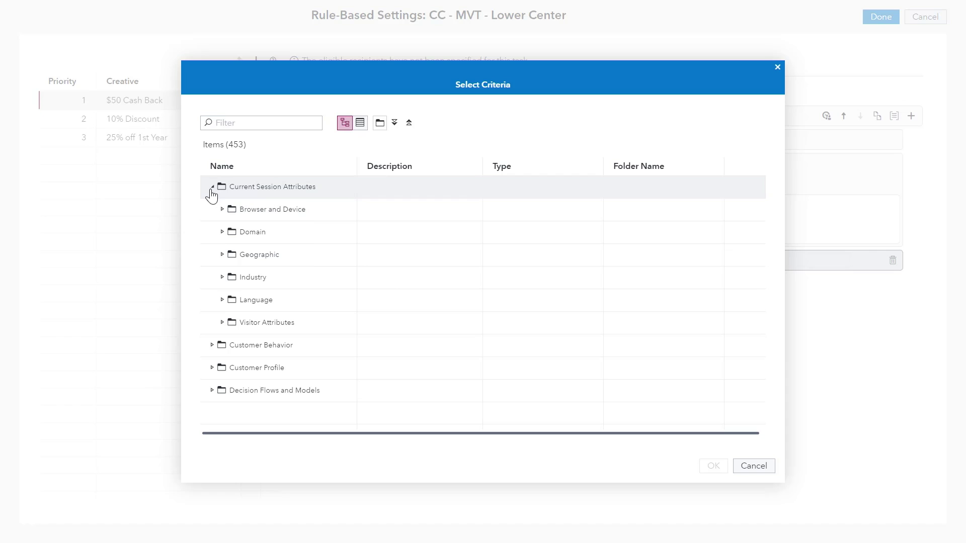
click(212, 189)
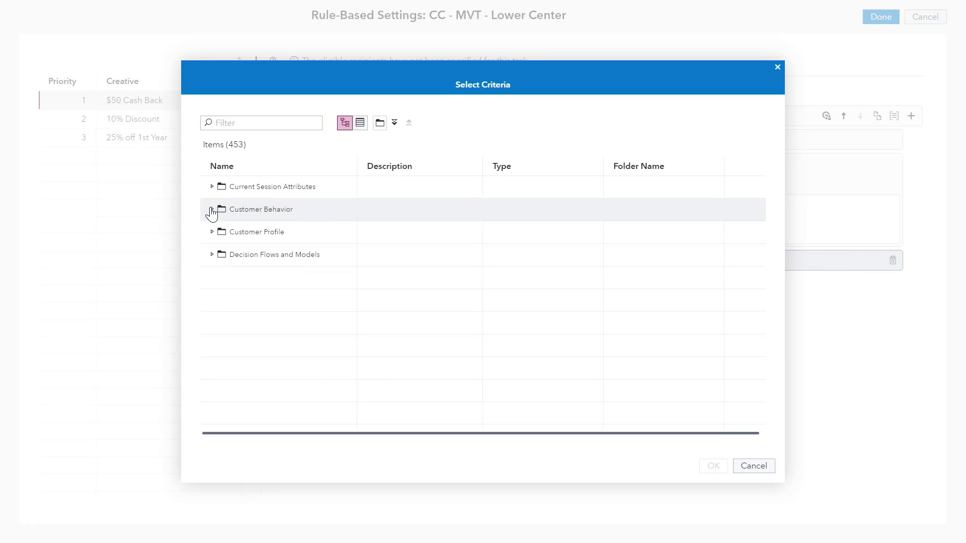
click(211, 211)
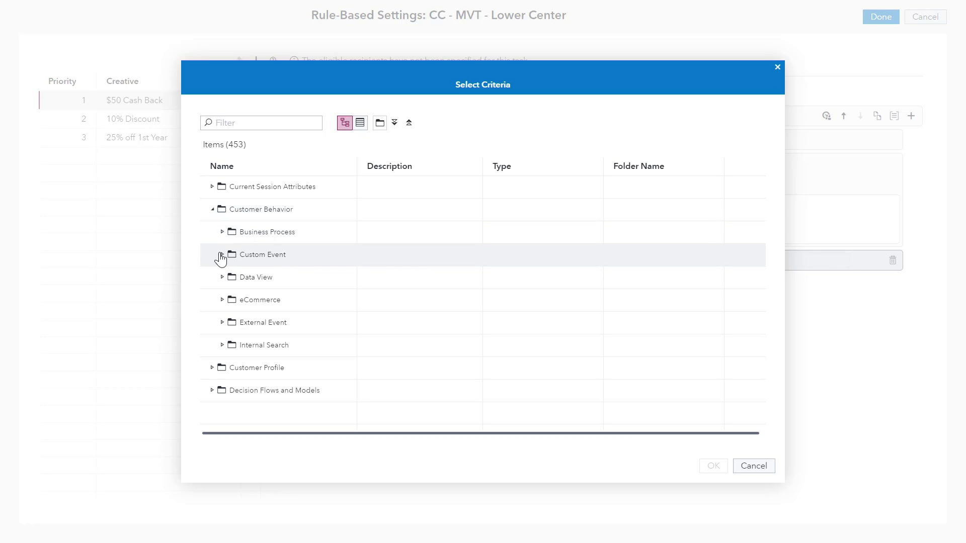
click(212, 210)
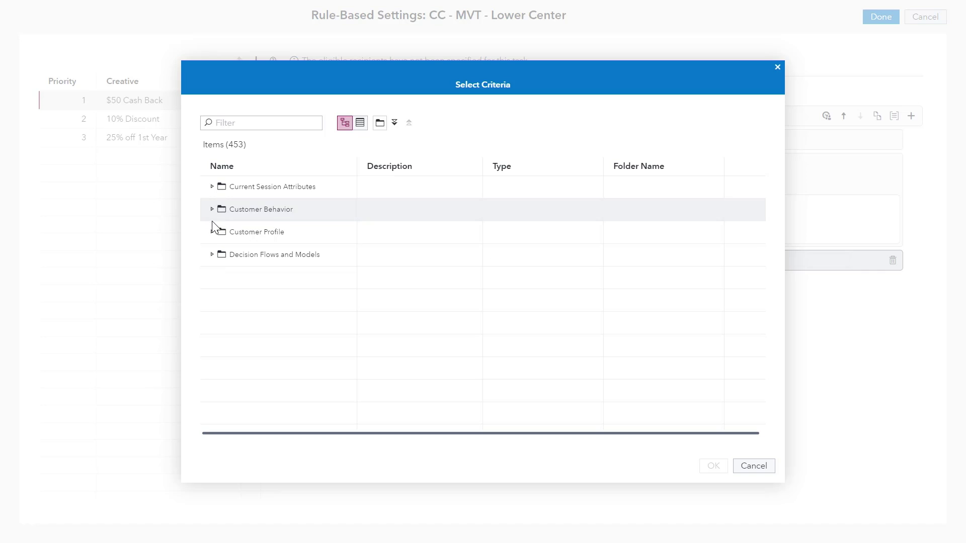
click(212, 232)
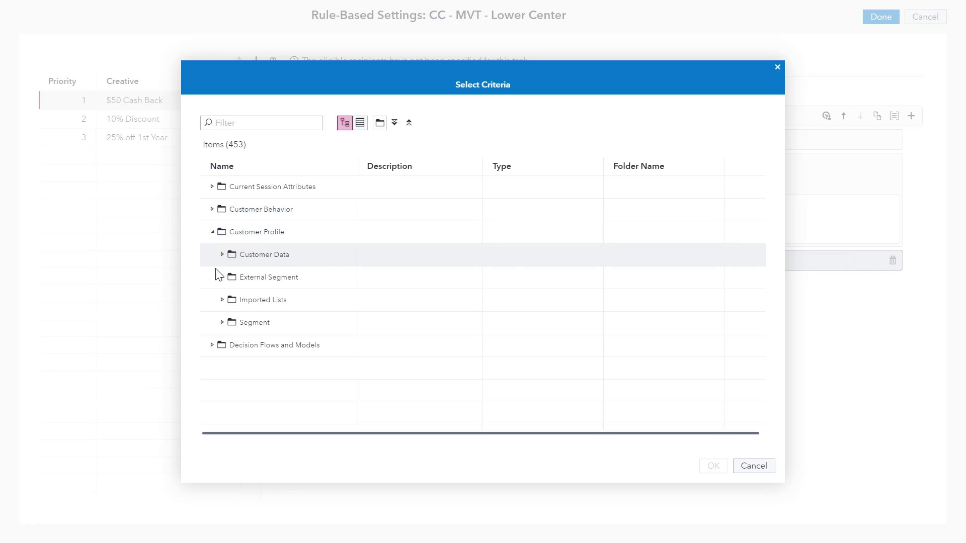
click(223, 323)
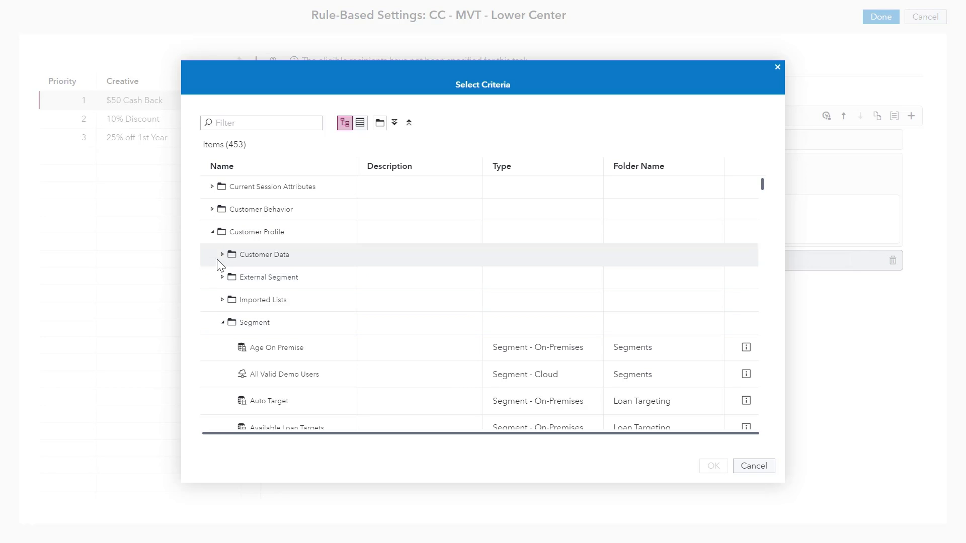
click(212, 232)
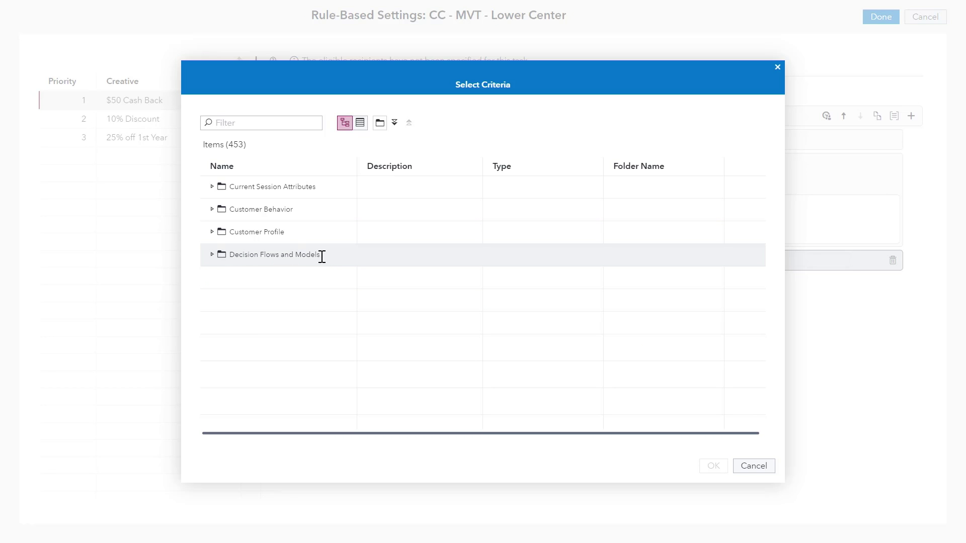
Step: Cancel criteria selection and the Rule-Based Settings, returning to the task unchanged
click(755, 466)
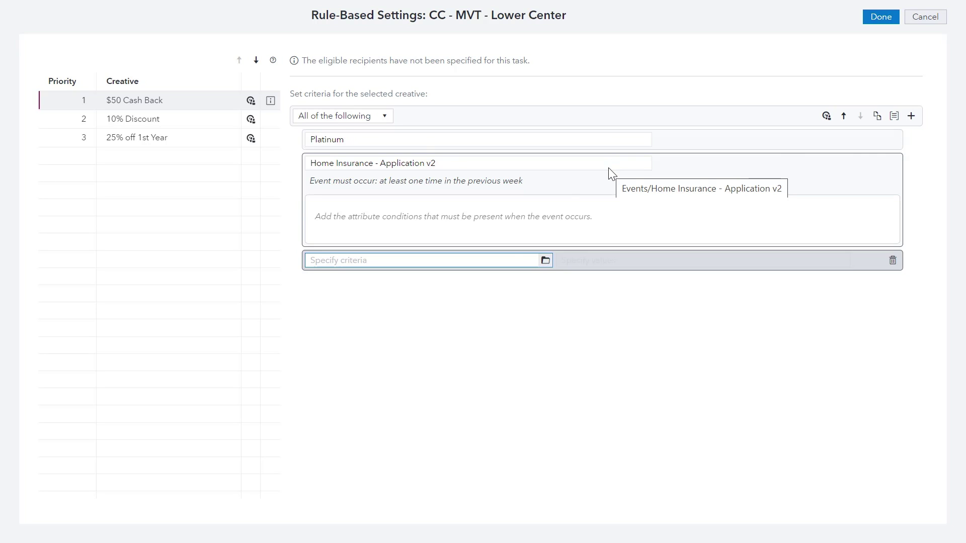
click(927, 19)
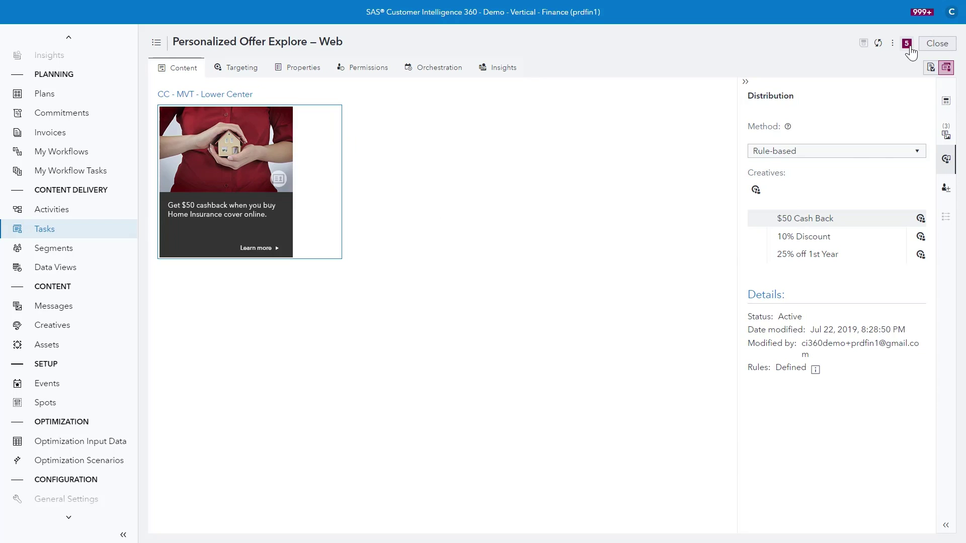
click(908, 48)
Step: On the SAS Explore activity map, choose to add a Task after the last node
click(854, 92)
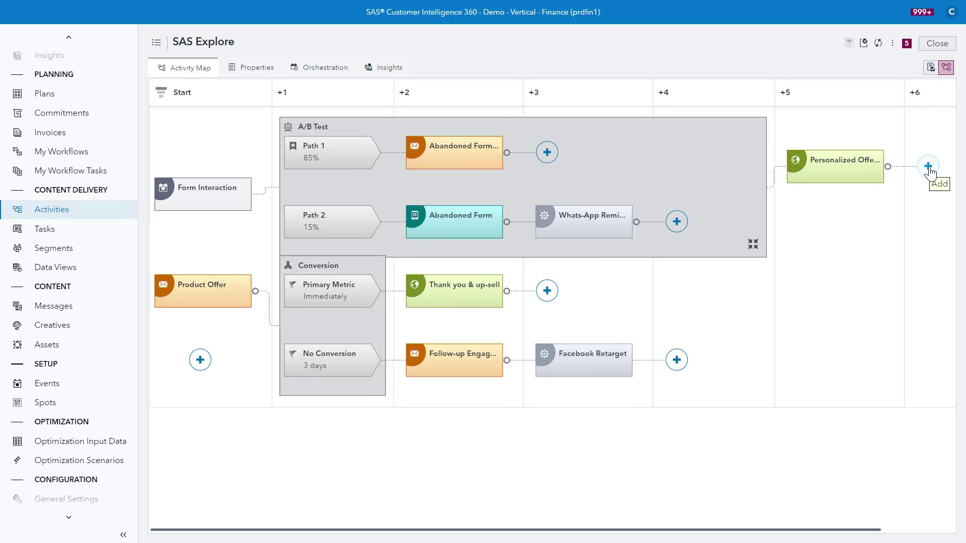
click(929, 167)
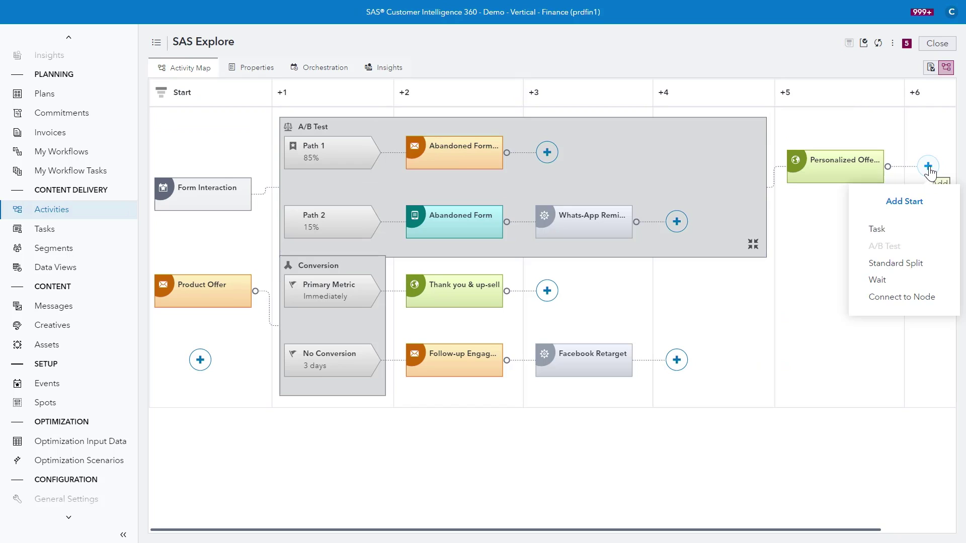
click(877, 230)
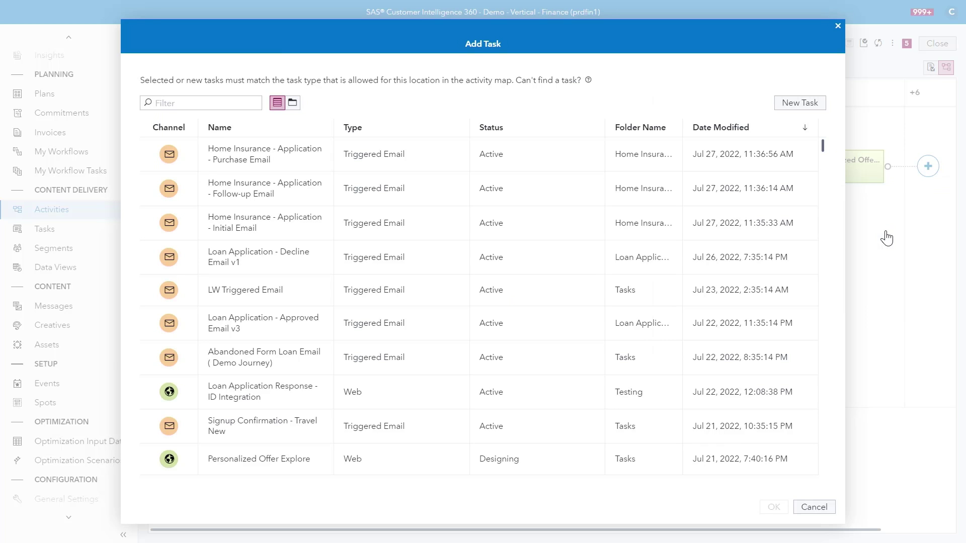
Step: Start a new External System task, filter connector endpoints for 'face', then cancel back to the map
click(802, 105)
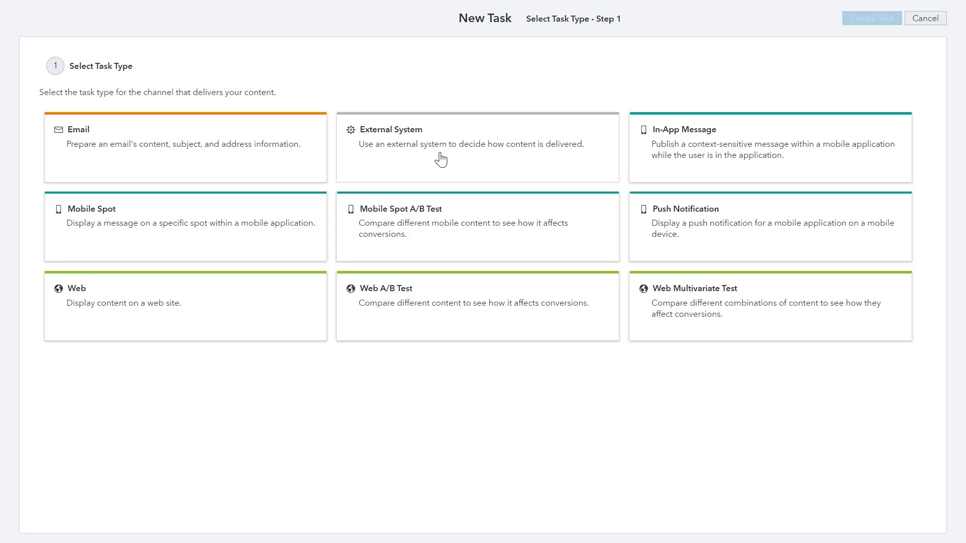
click(441, 158)
click(379, 75)
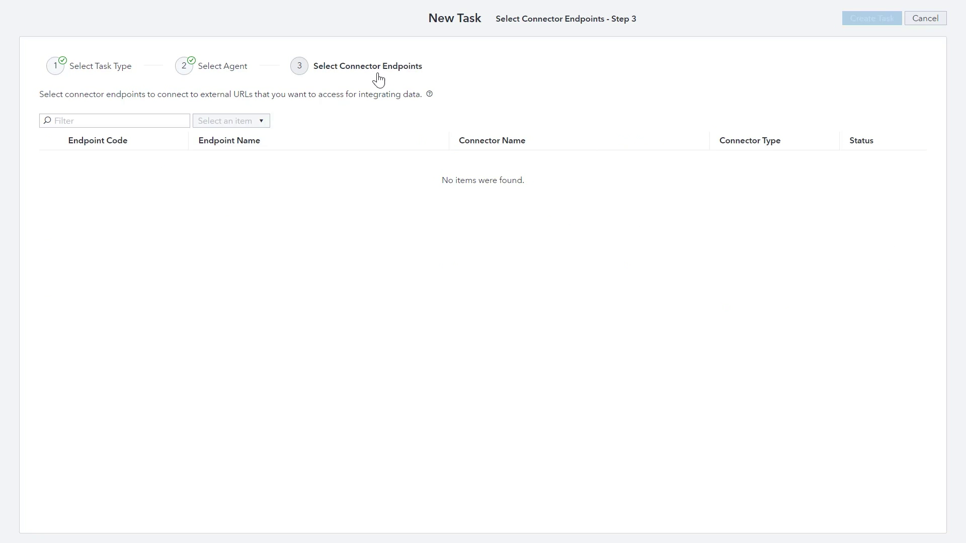
click(168, 120)
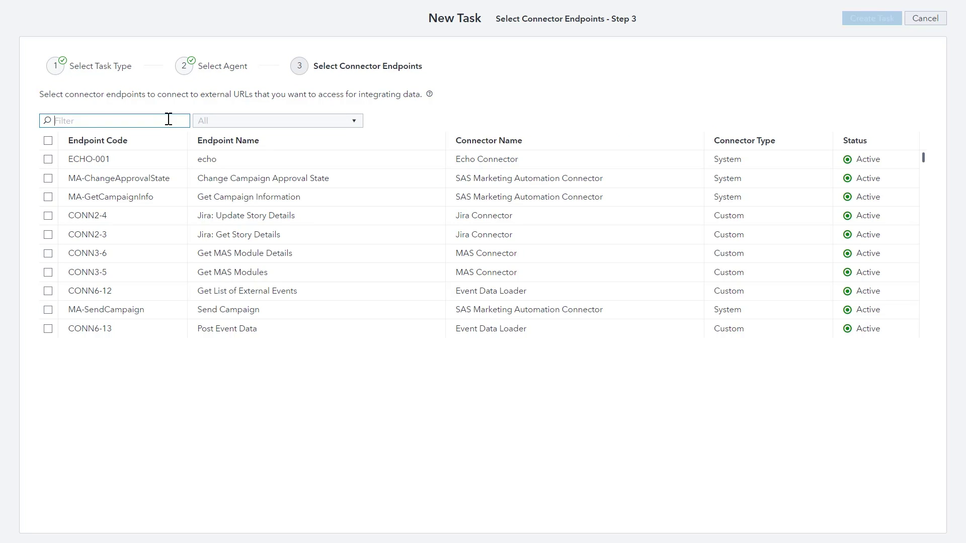
text(face)
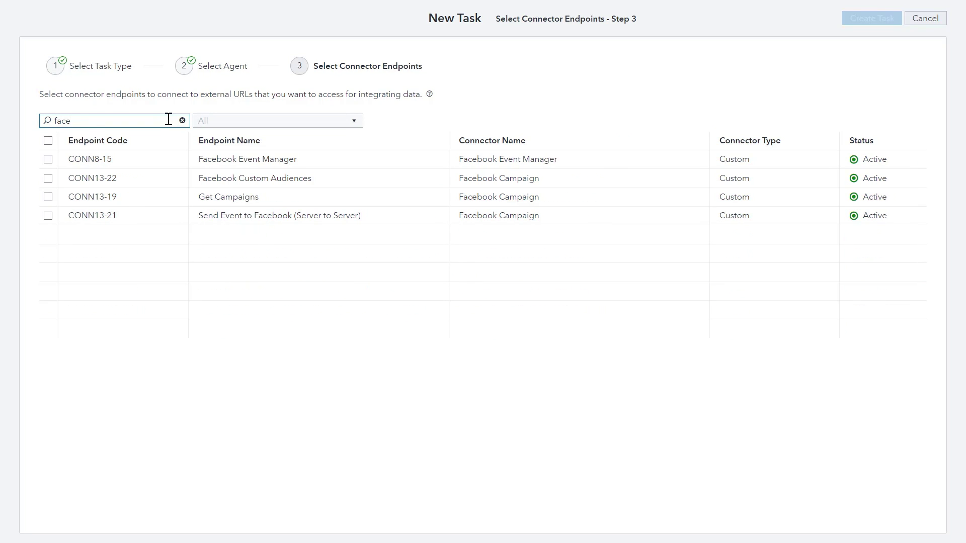
click(926, 18)
click(839, 30)
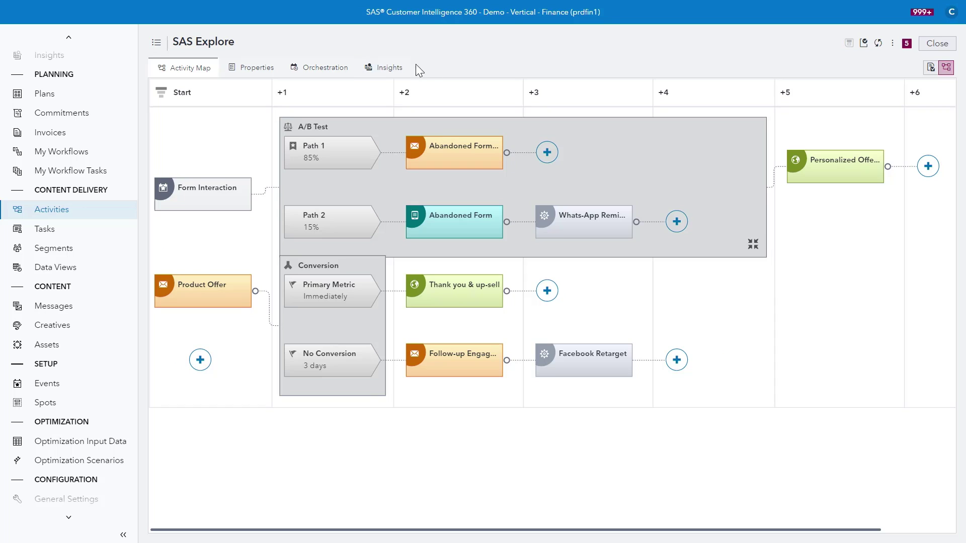
Step: Switch to the Traffic Source and Task Attribution data view and check its touchpoint types
click(906, 46)
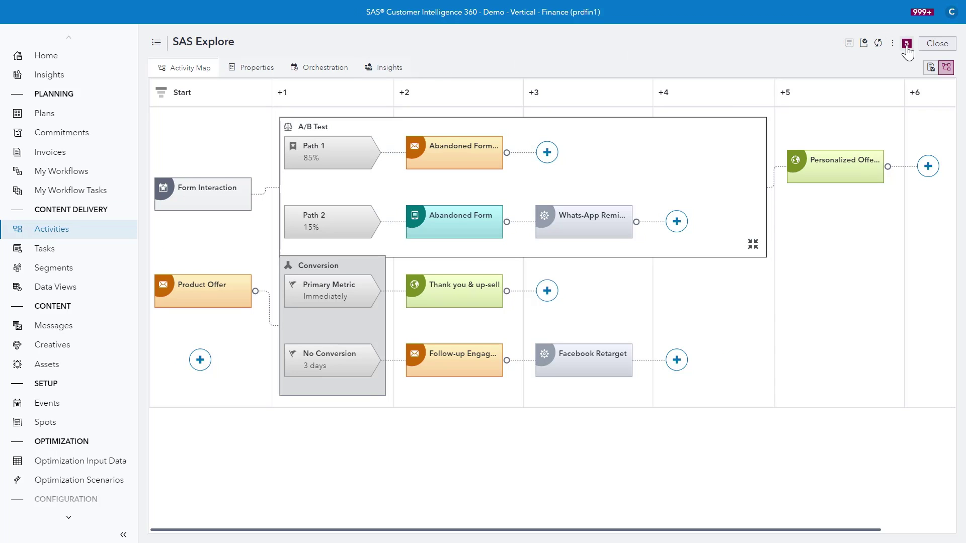
click(907, 46)
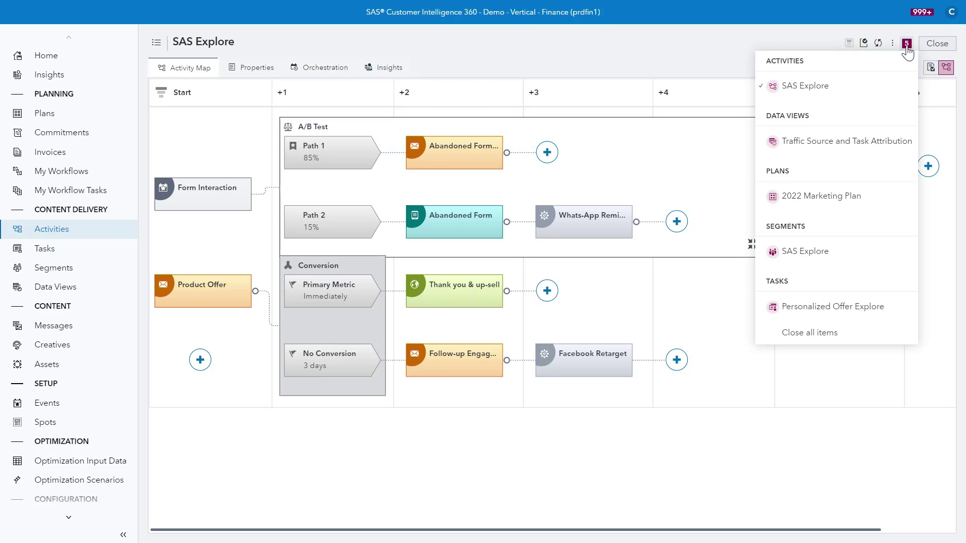
click(861, 143)
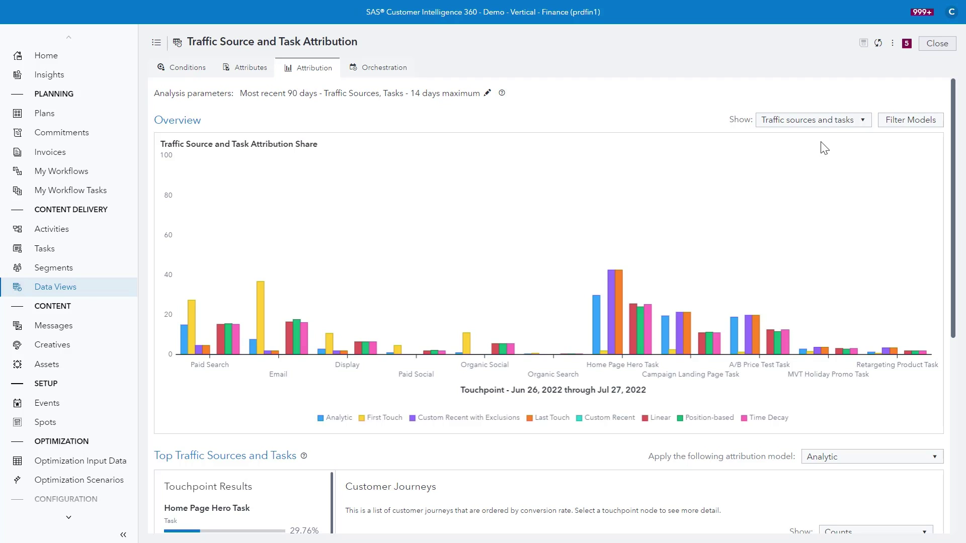
click(838, 124)
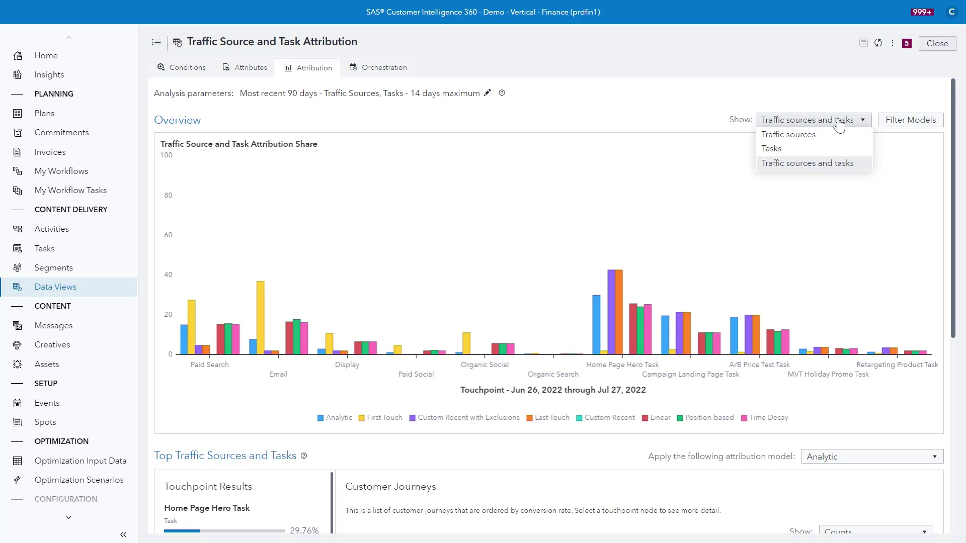
Step: Filter out Custom Recent and Custom Recent with Exclusions models, apply, and emphasize Last Touch
click(910, 126)
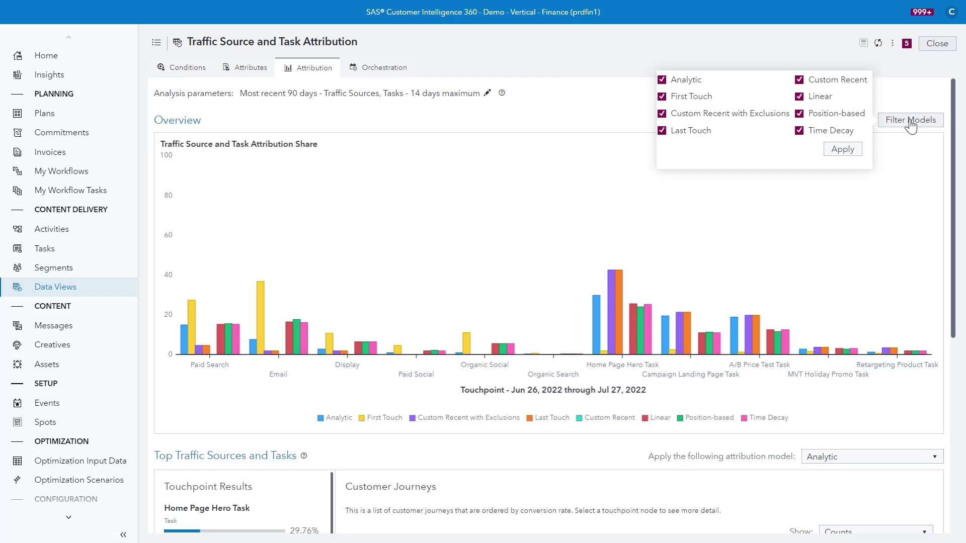
click(842, 82)
click(738, 117)
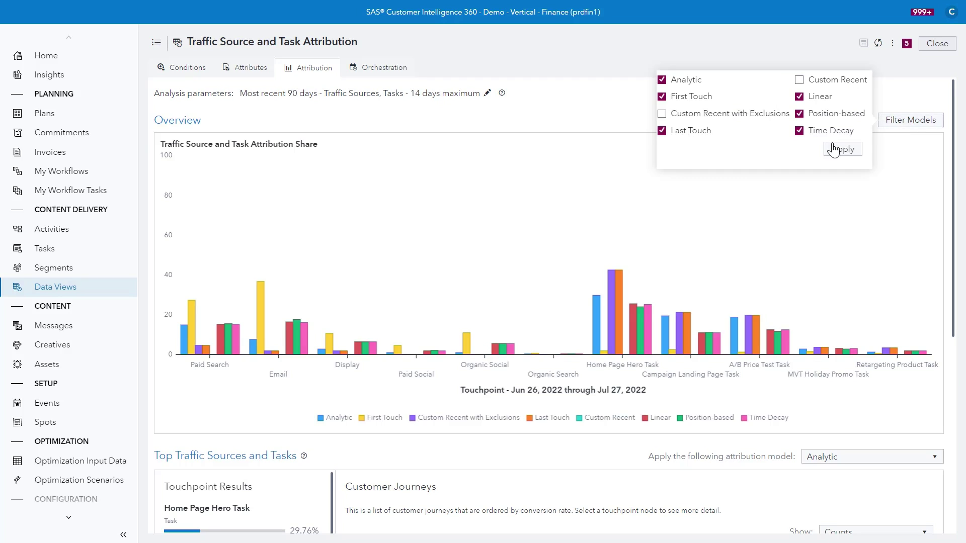
click(837, 152)
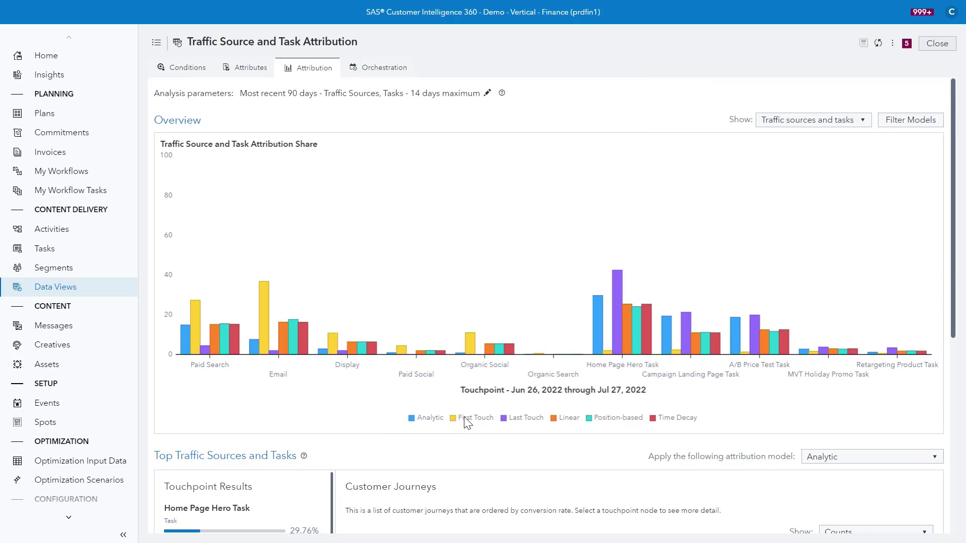
click(512, 424)
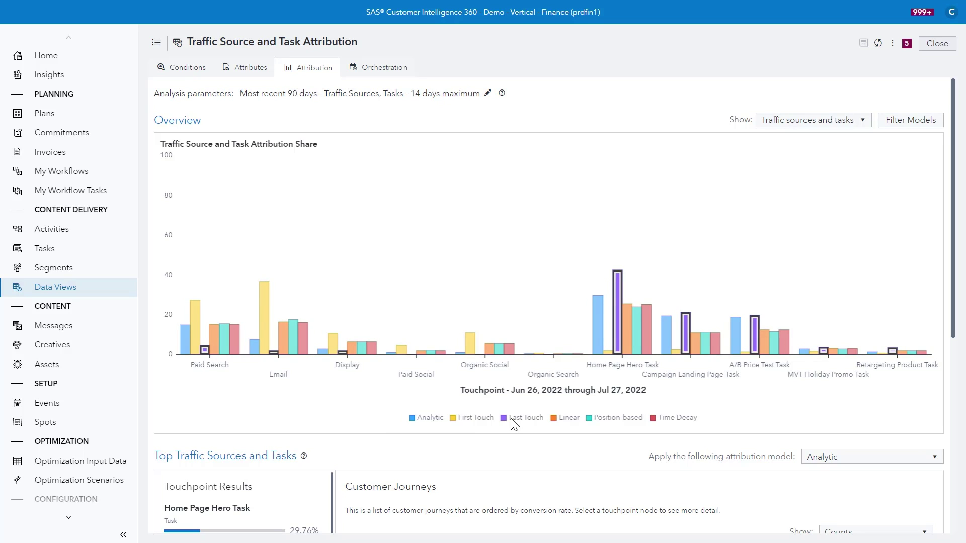
scroll(401, 411, down, 1)
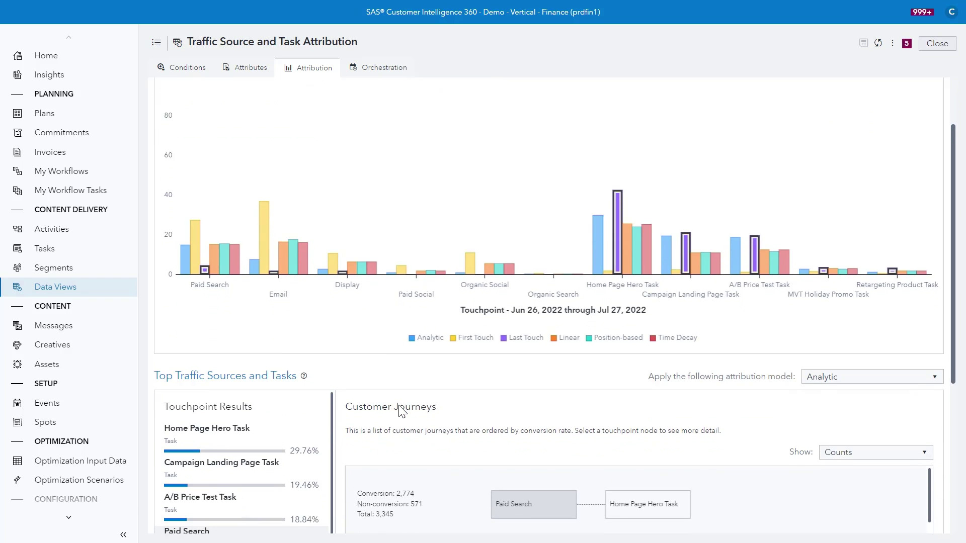
scroll(401, 412, down, 2)
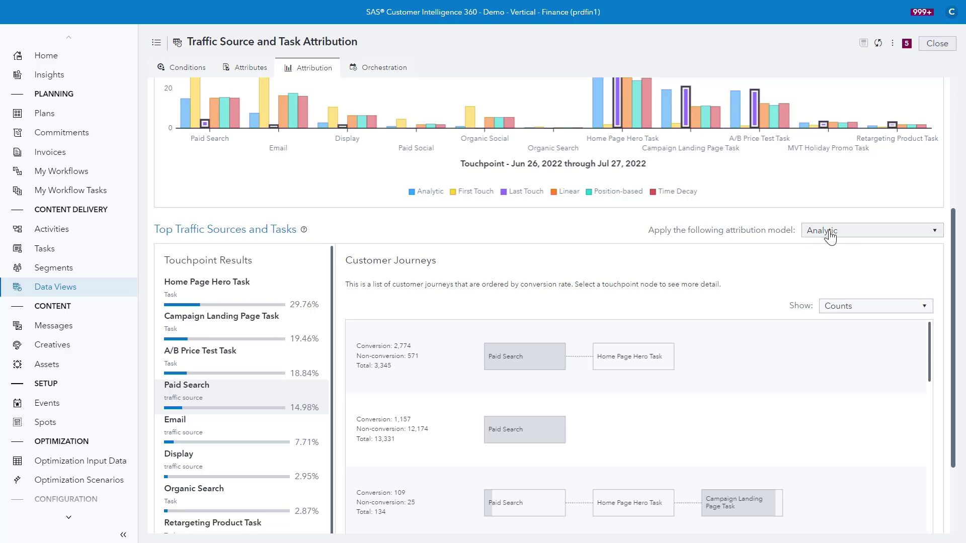
click(845, 238)
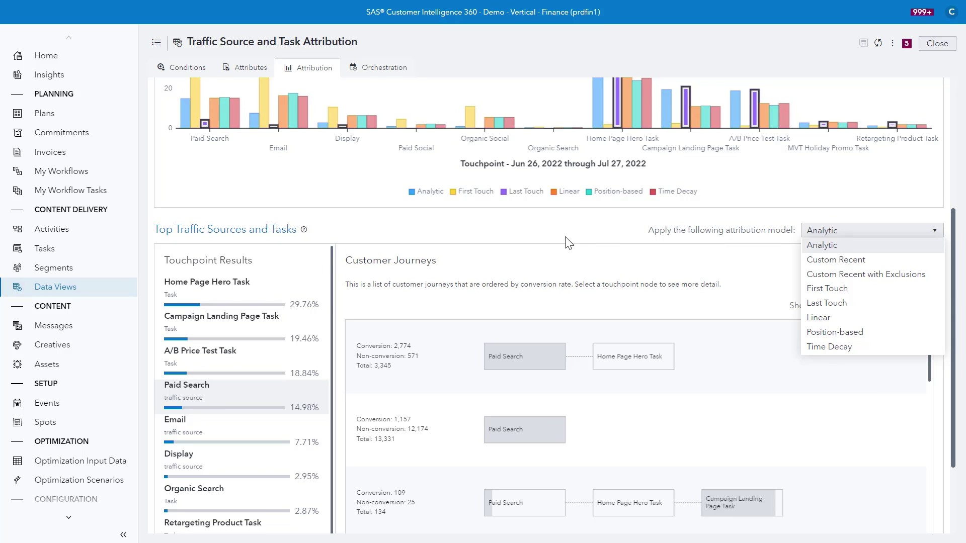
click(540, 258)
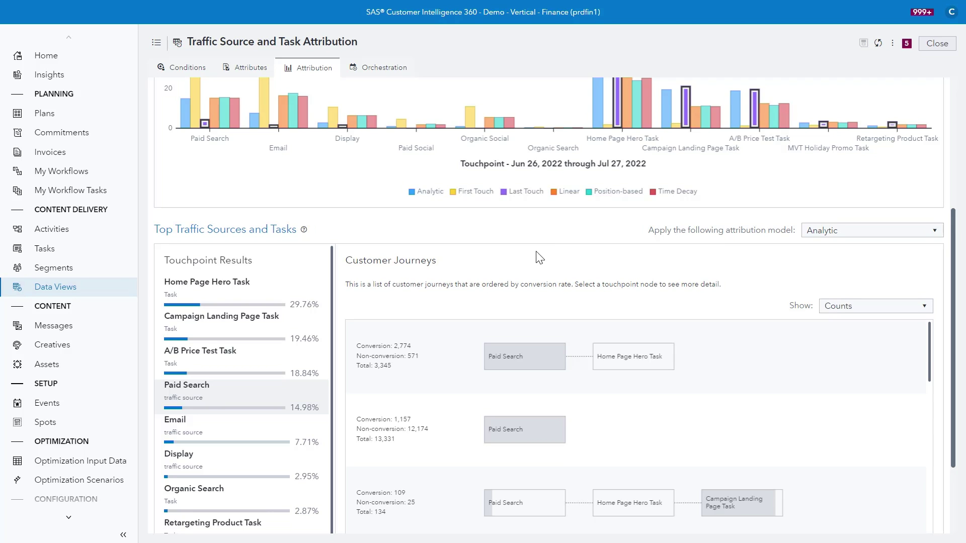
click(521, 505)
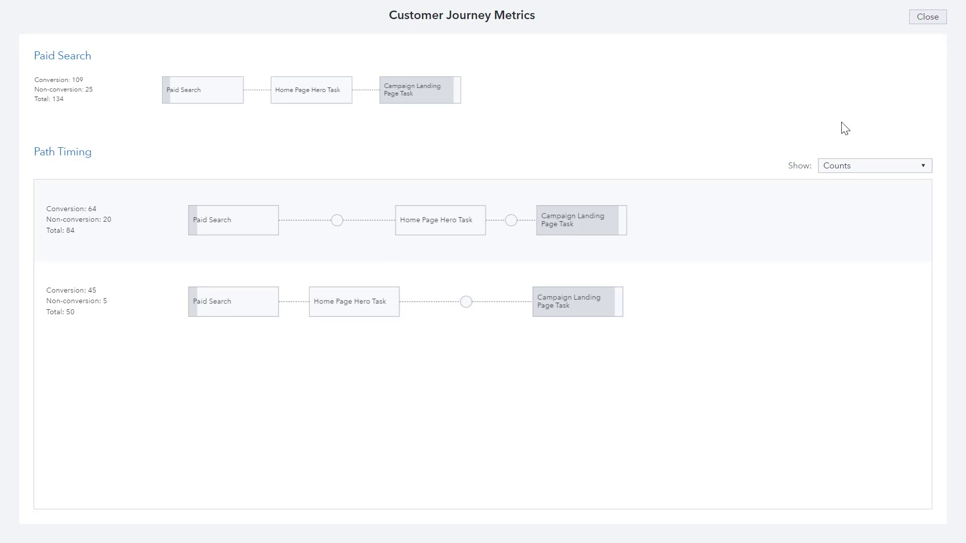
click(928, 17)
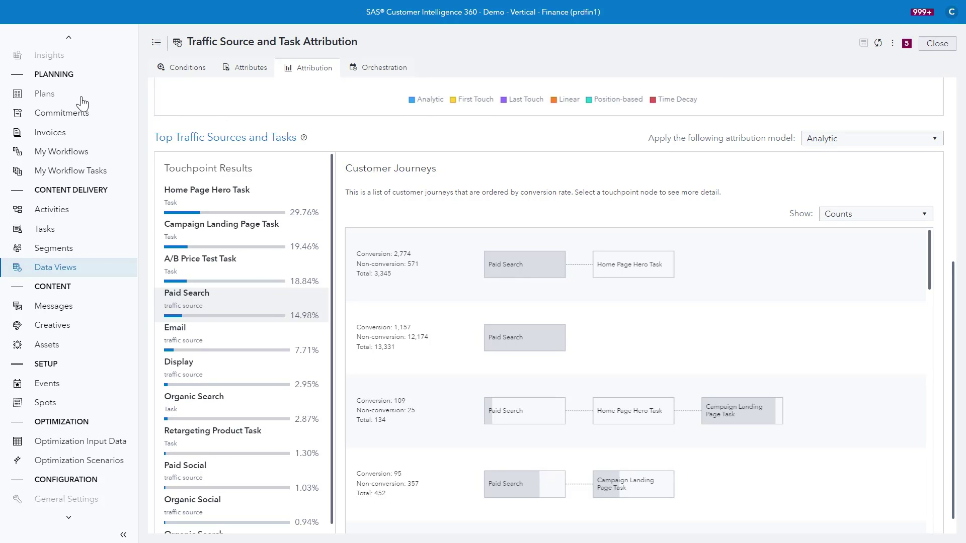
click(42, 103)
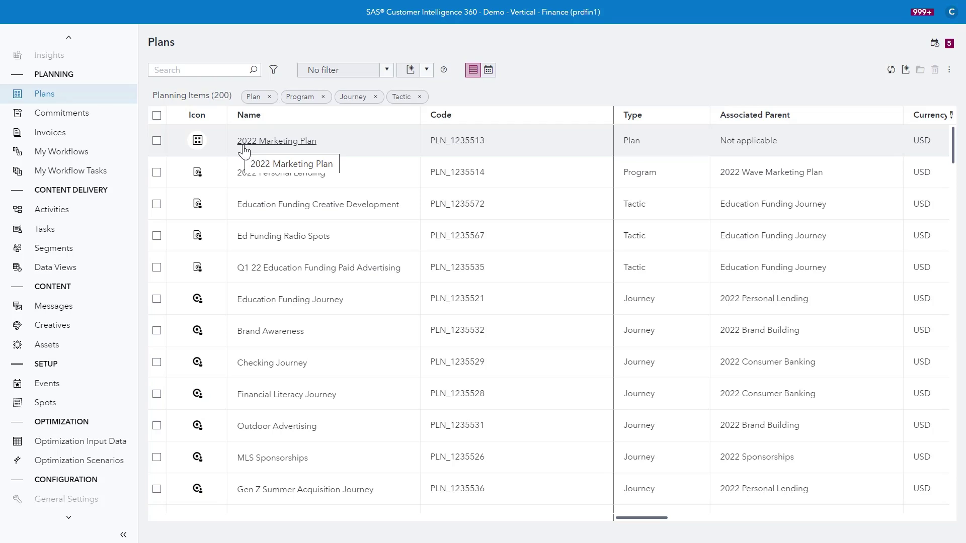
Step: Show the Plans page as a July 2022 calendar, then switch toward the Gantt timeline
click(490, 72)
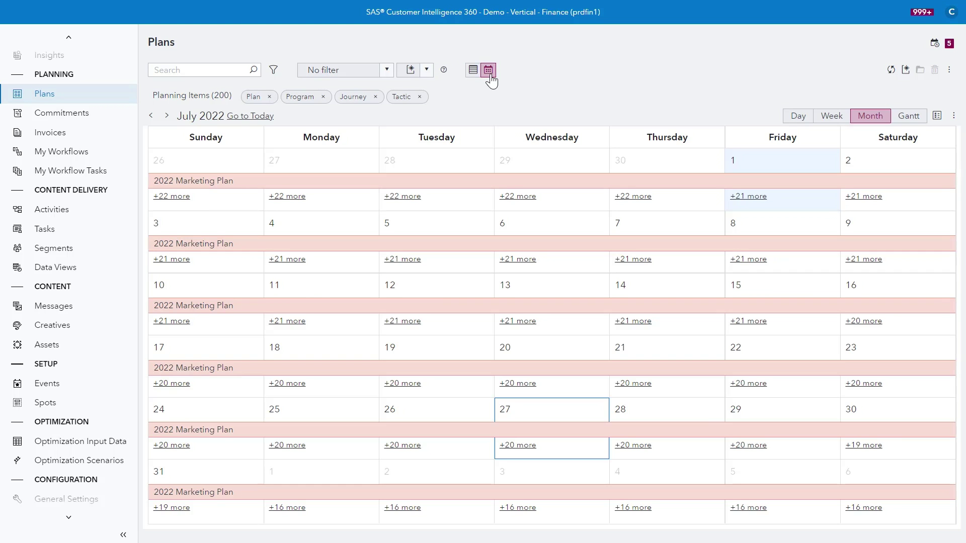
click(910, 120)
Step: Switch the Gantt timeline to a yearly 2022 date range
click(940, 142)
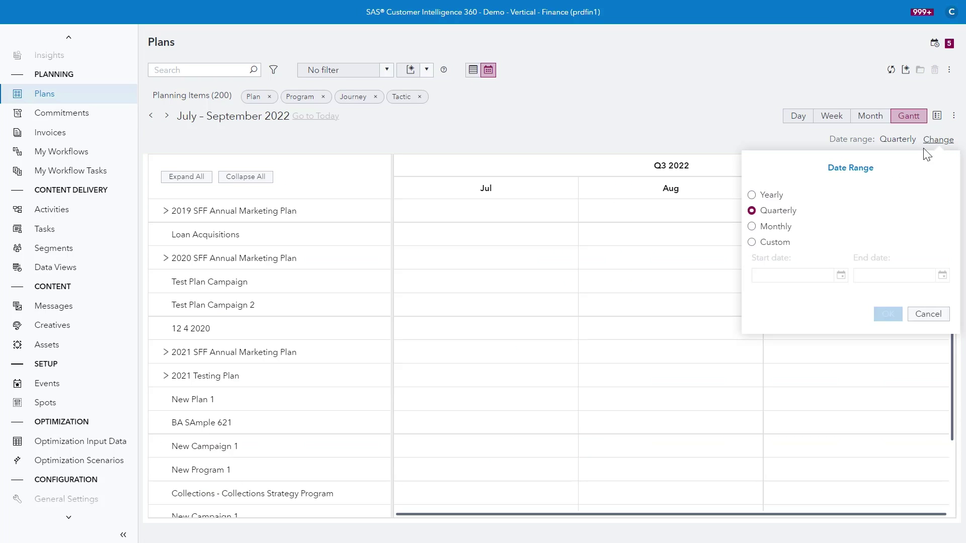
click(785, 196)
click(884, 315)
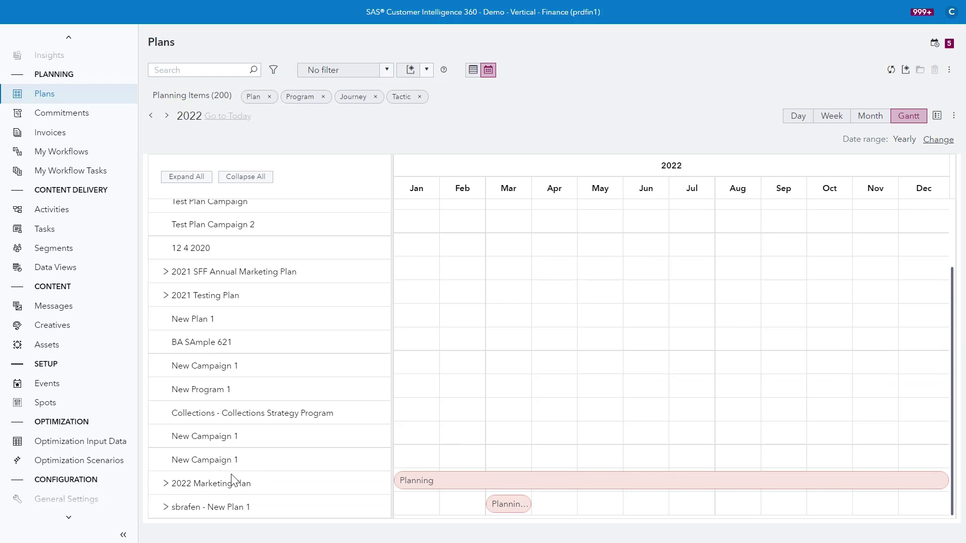
Step: Expand 2022 Marketing Plan and 2022 Personal Lending's journeys, then go into the plan's details
click(166, 484)
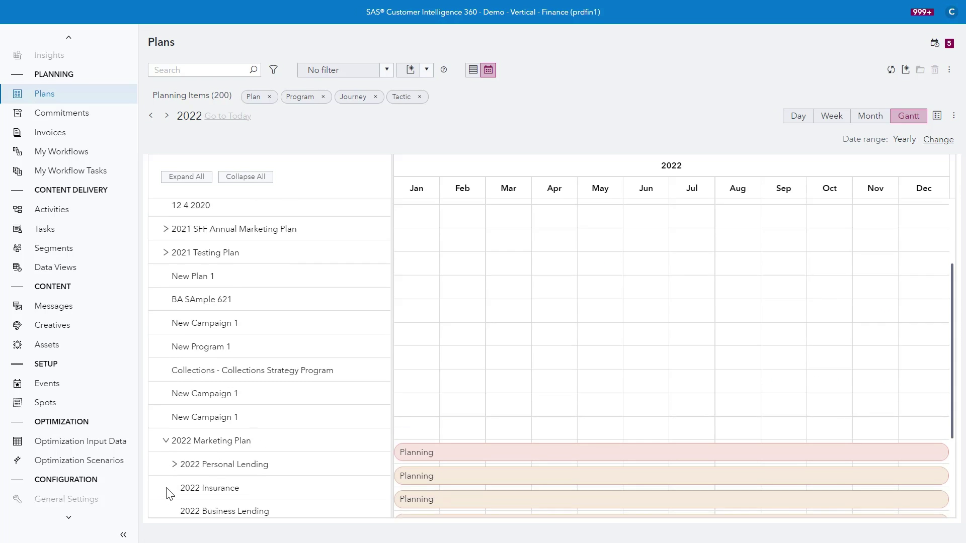
scroll(171, 483, down, 3)
click(174, 344)
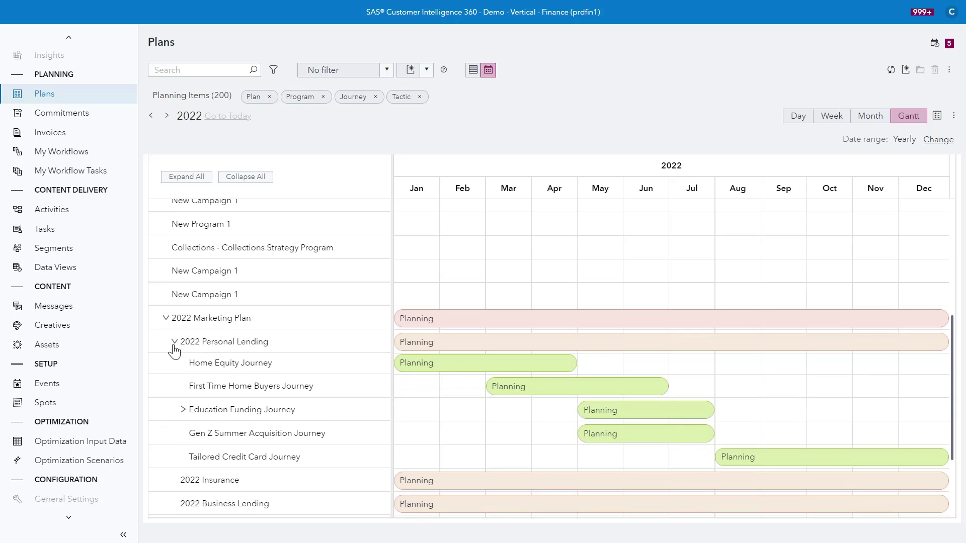
scroll(172, 350, down, 1)
scroll(173, 350, down, 2)
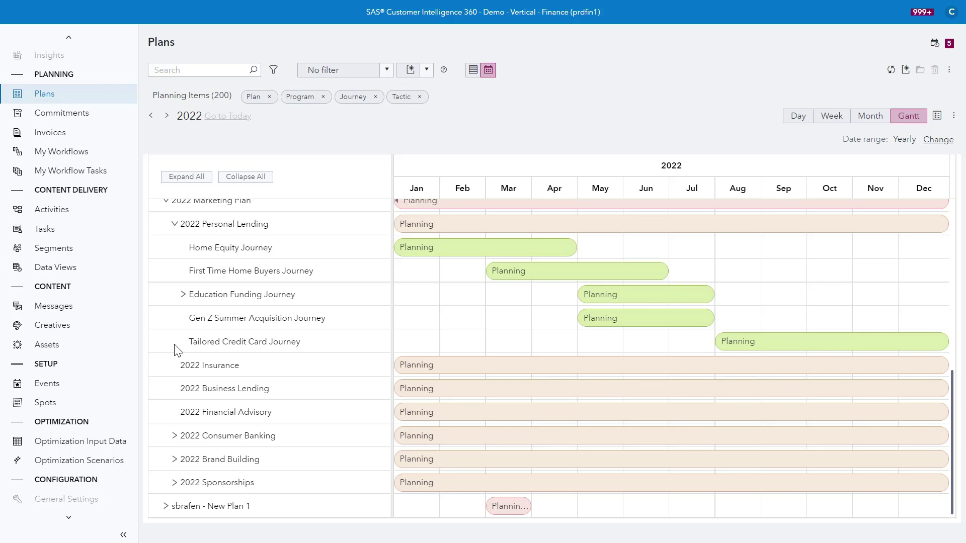
double_click(425, 204)
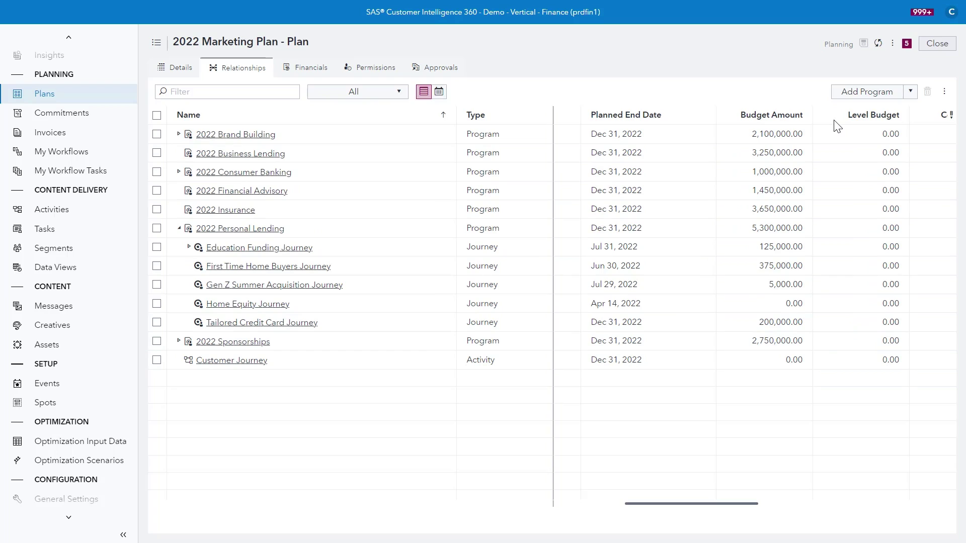
Step: Review the plan's addable item types, its cost-center budget distribution, and its related programs
click(908, 101)
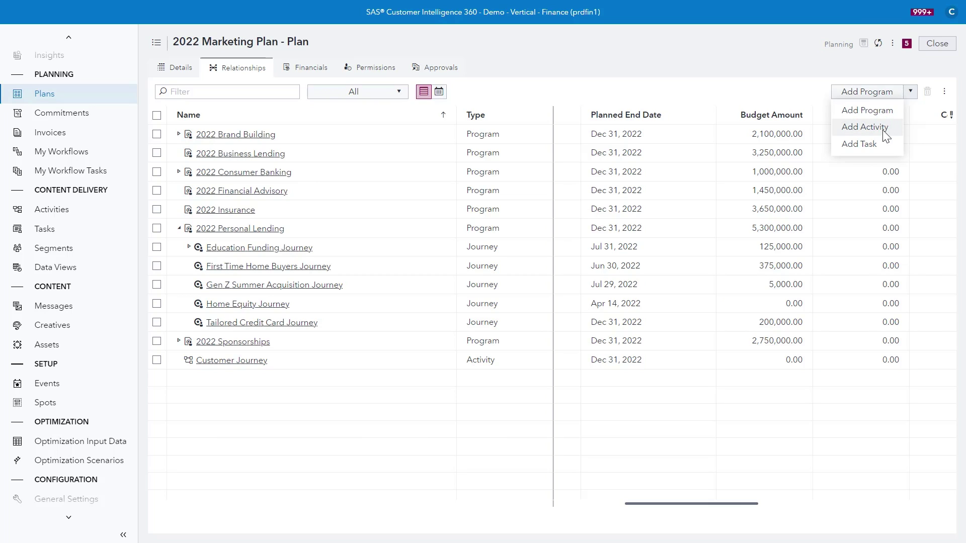
click(292, 73)
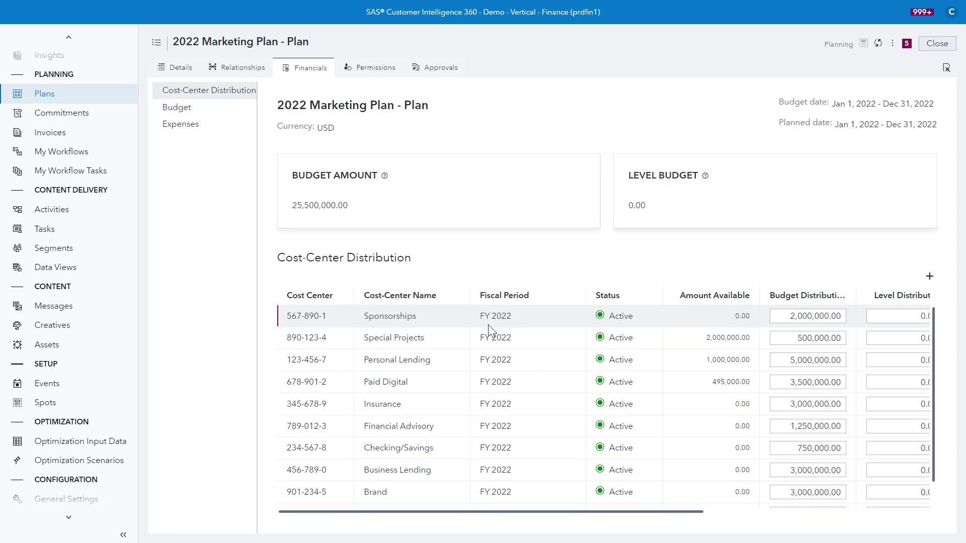
click(232, 68)
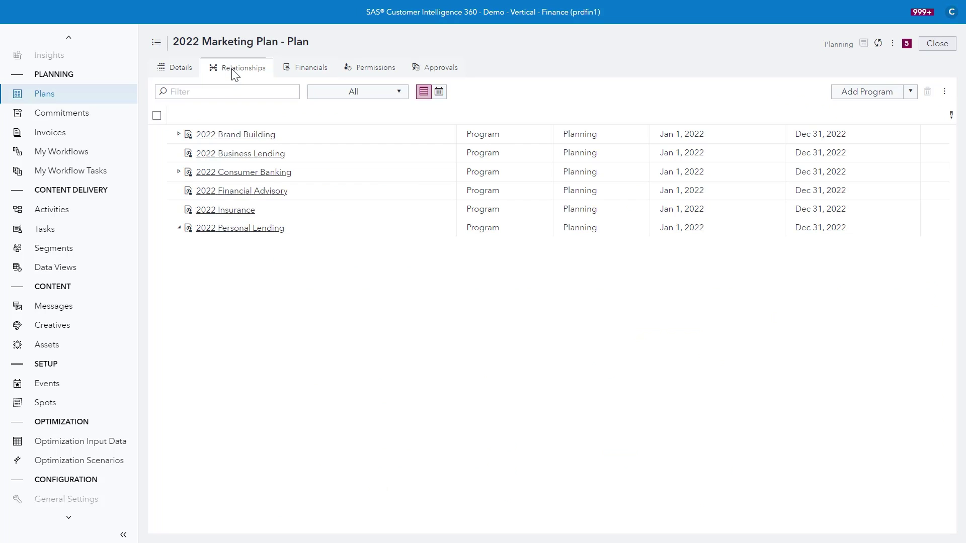
scroll(235, 123, right, 5)
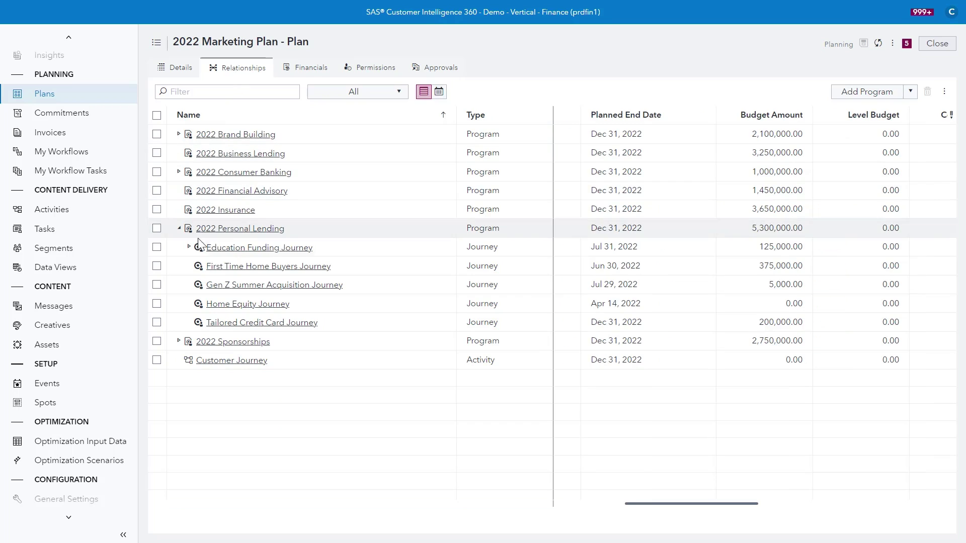
Step: Expand Education Funding Journey and view the Q1 22 Paid Advertising tactic's empty workflows
click(188, 249)
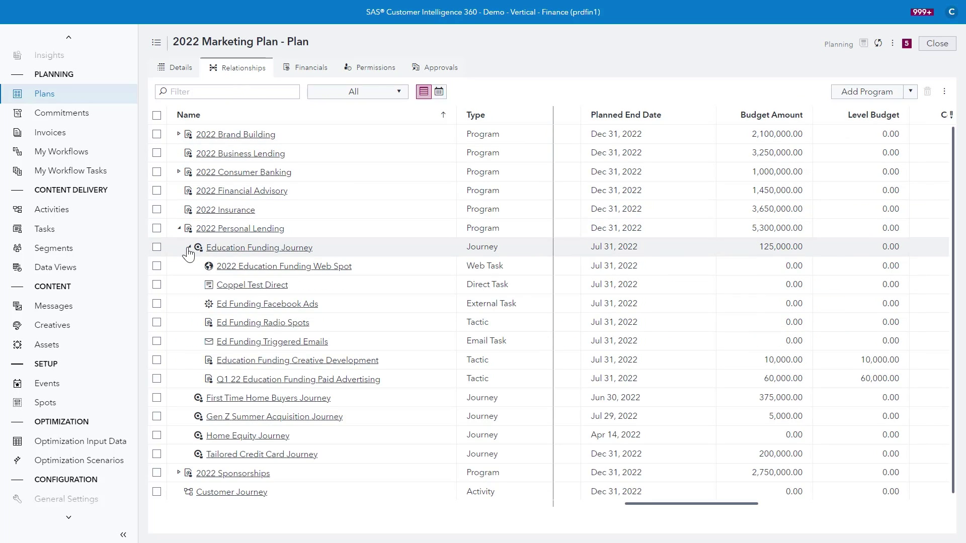
click(245, 381)
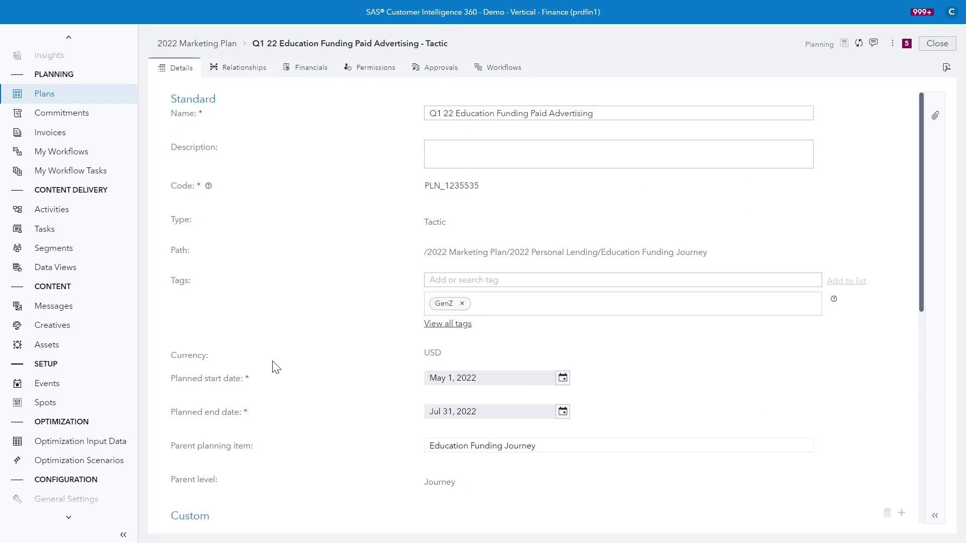
scroll(274, 366, down, 3)
scroll(274, 367, down, 3)
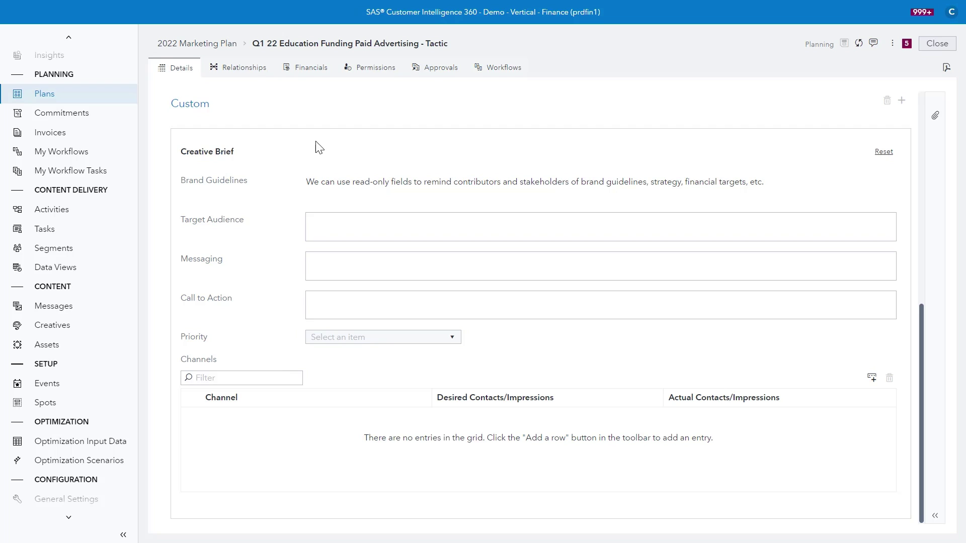
click(484, 69)
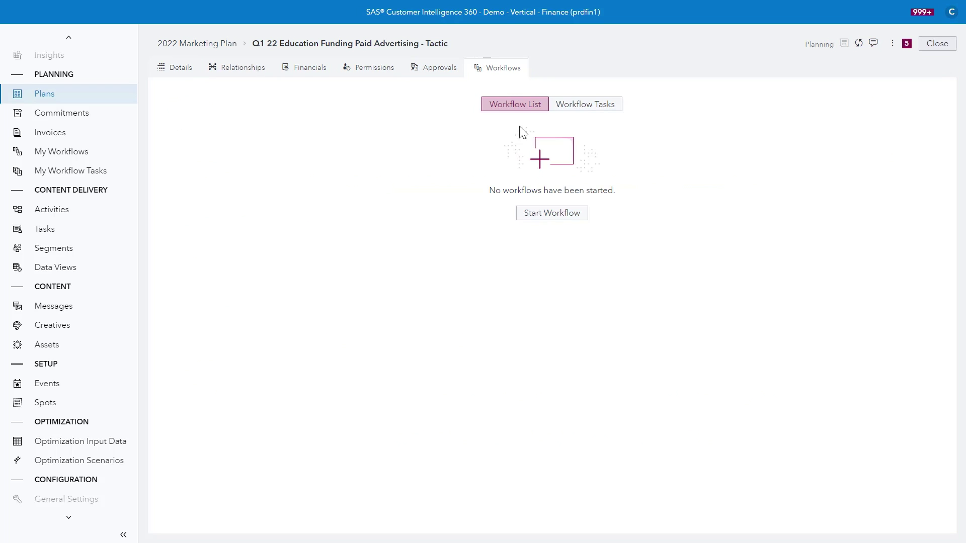
Step: Start a new workflow from the Sample Production Workflow 2 template
click(552, 213)
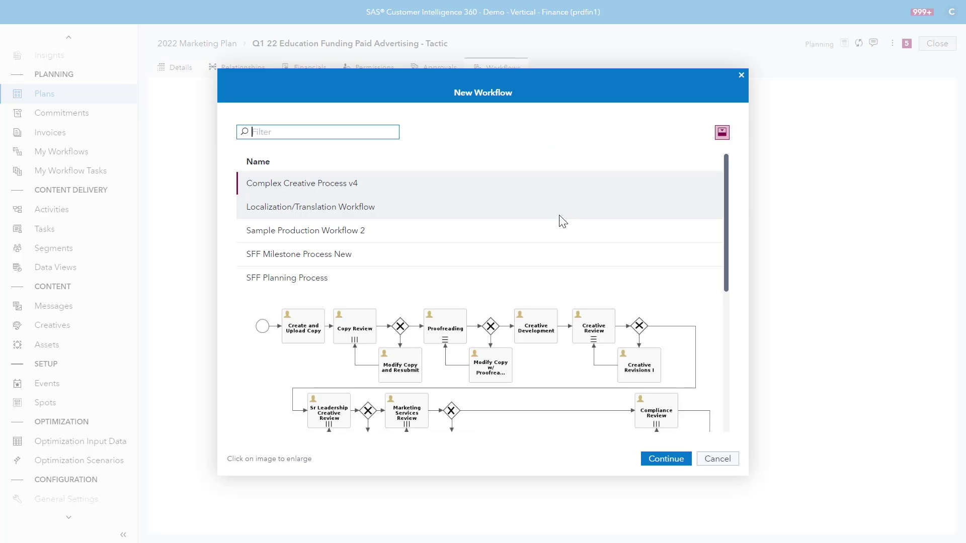
click(432, 230)
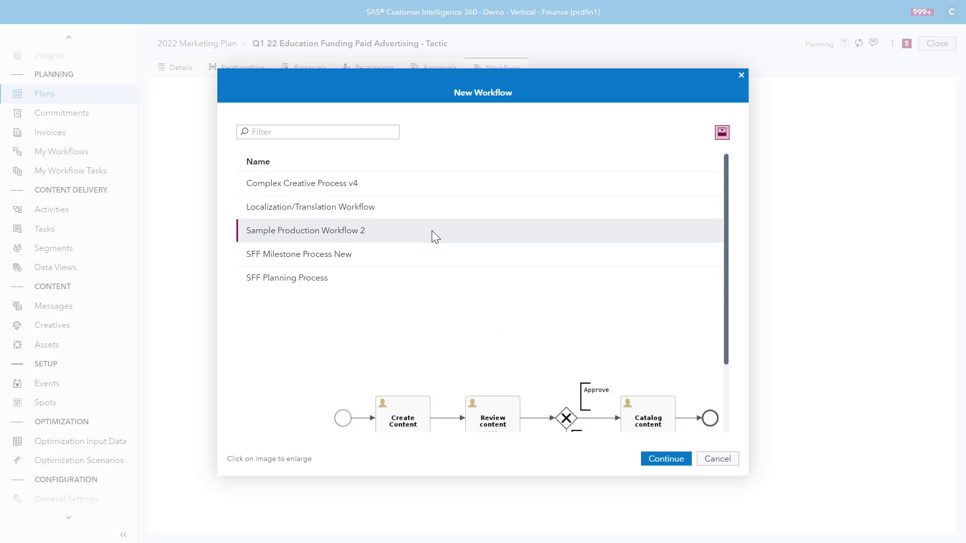
click(663, 460)
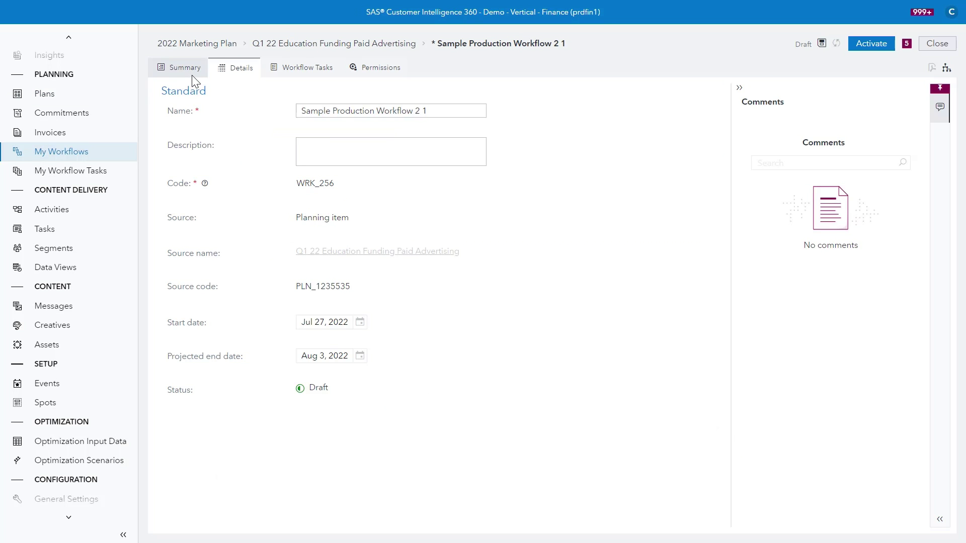
Step: Show the workflow's summary diagram and the Create Content step's contributor details
click(193, 76)
scroll(298, 215, down, 2)
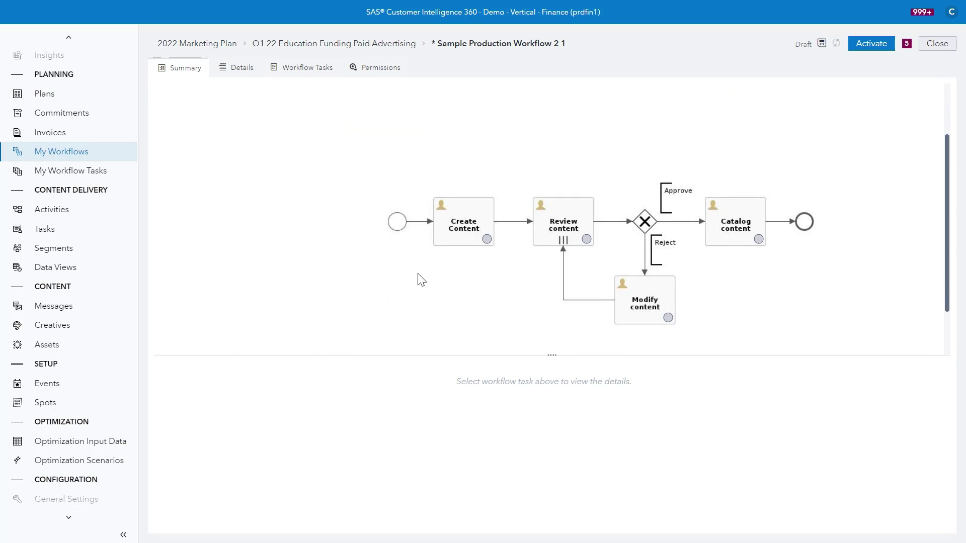
click(472, 218)
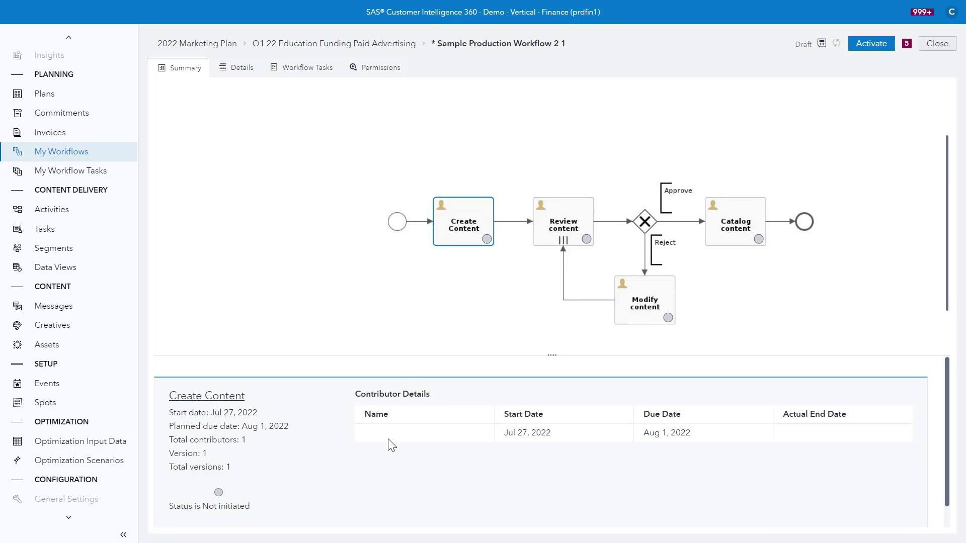